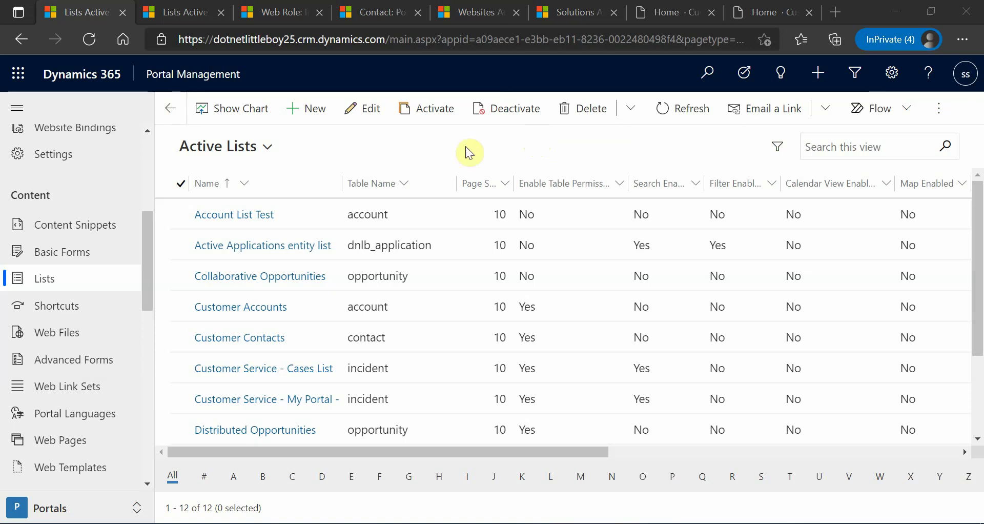
Examine the two dnlb_student lists in Active Lists and check the OData enabled value of Student Entity List.
left_click(501, 141)
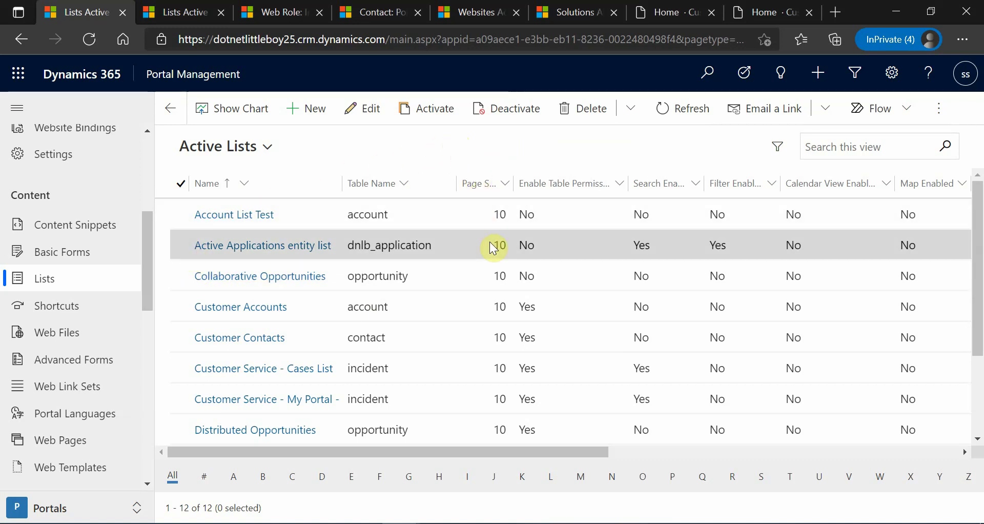
scroll(492, 307, "down", 3)
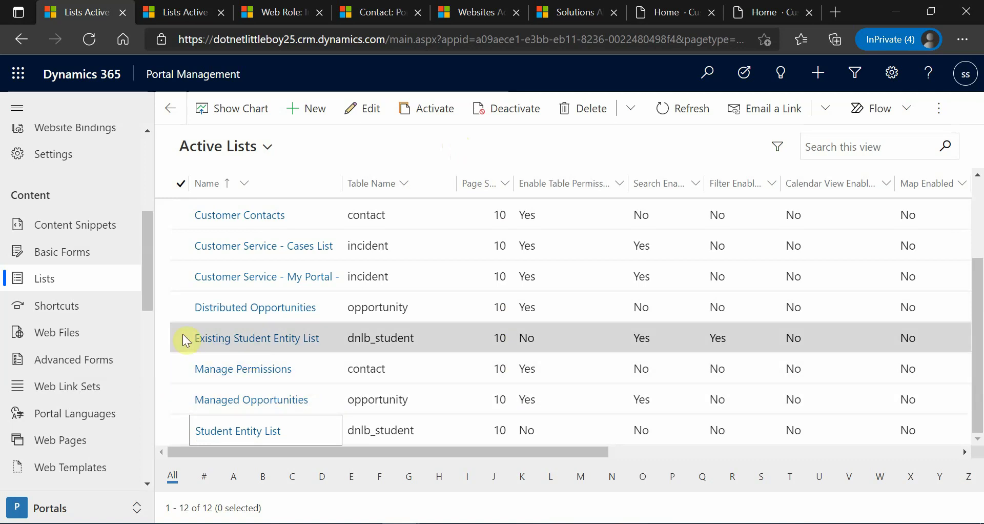
left_click(177, 338)
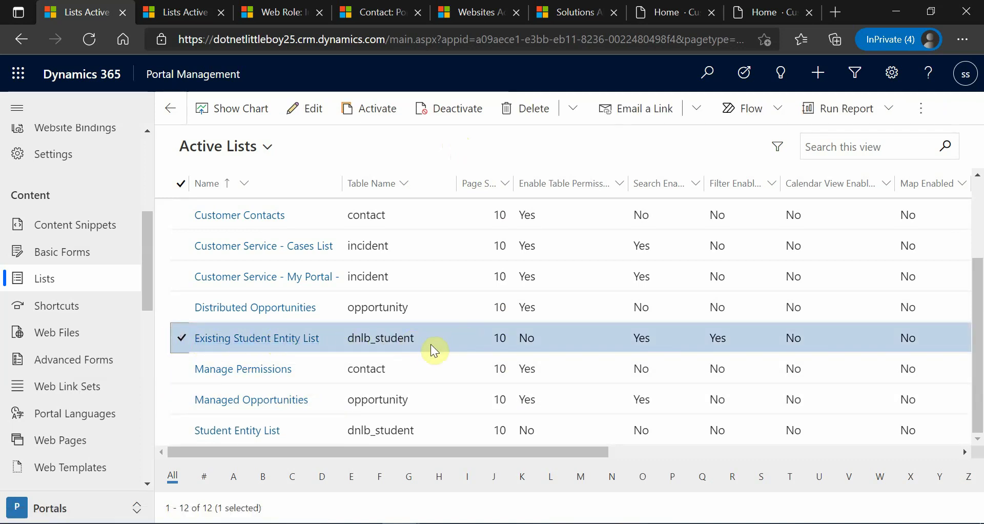
left_click(177, 439)
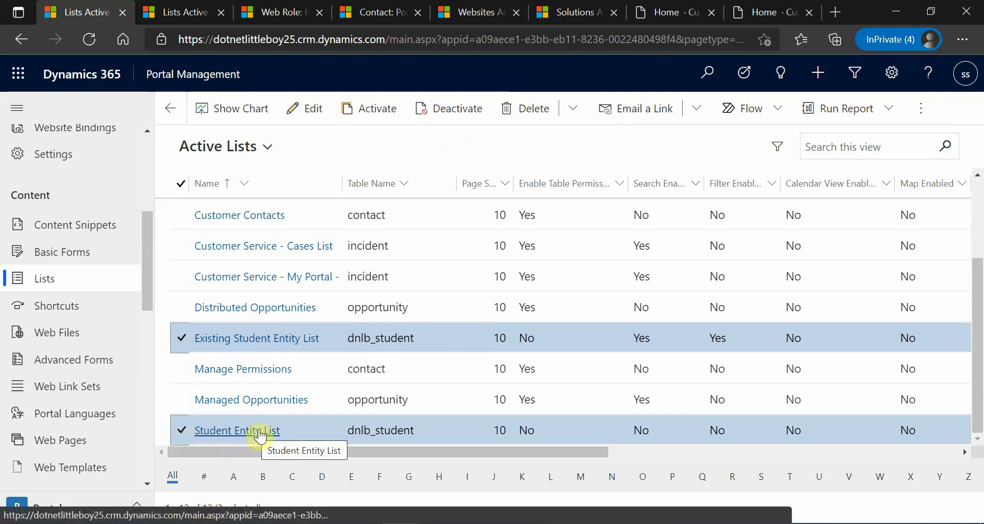
left_click(375, 442)
left_click_drag(386, 447, 561, 447)
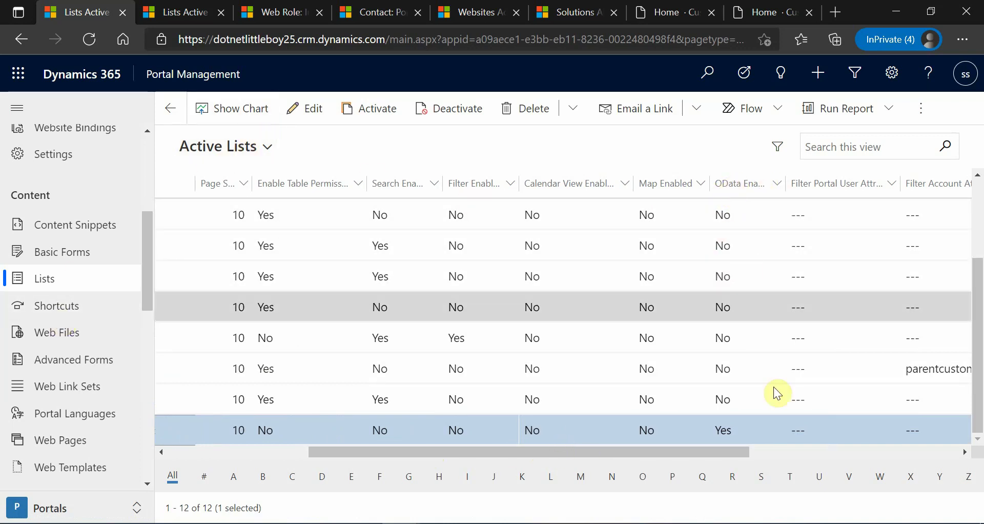
left_click_drag(702, 452, 545, 472)
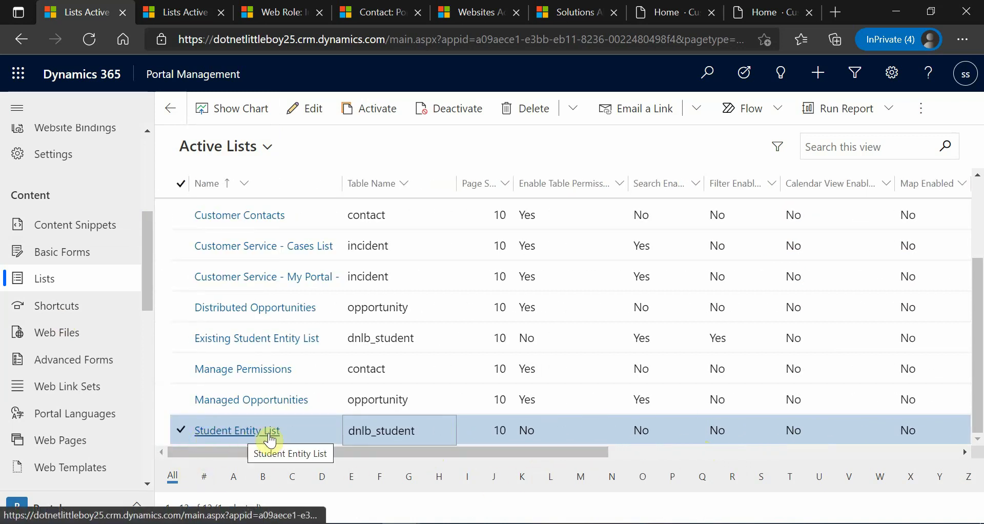
left_click_drag(419, 453, 382, 477)
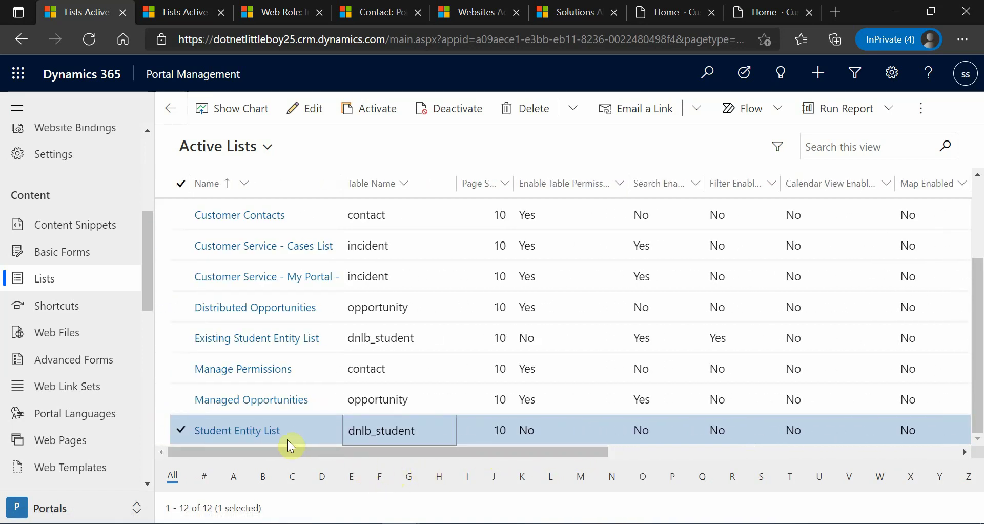
Open Student Entity List and review its OData feed settings, including the entity type name, entity set name and view.
left_click(233, 431)
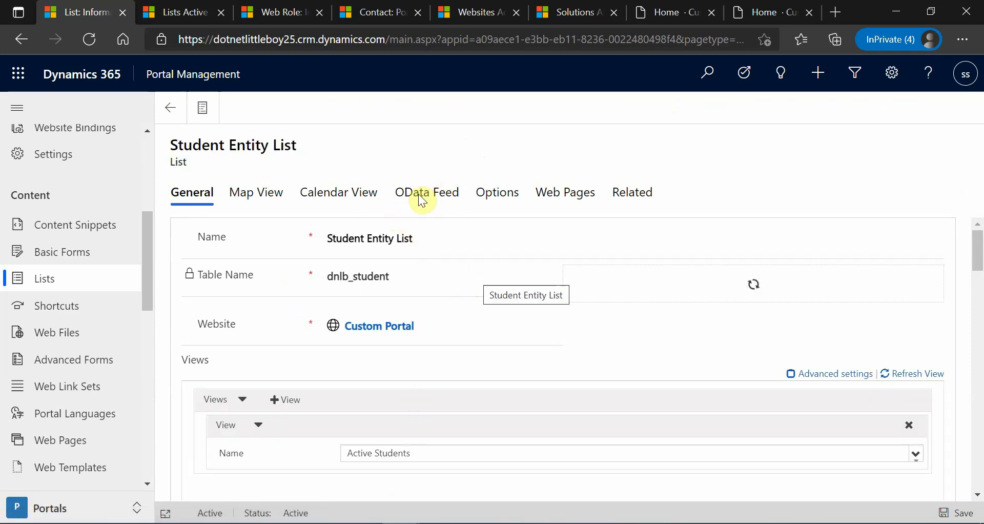
left_click(428, 197)
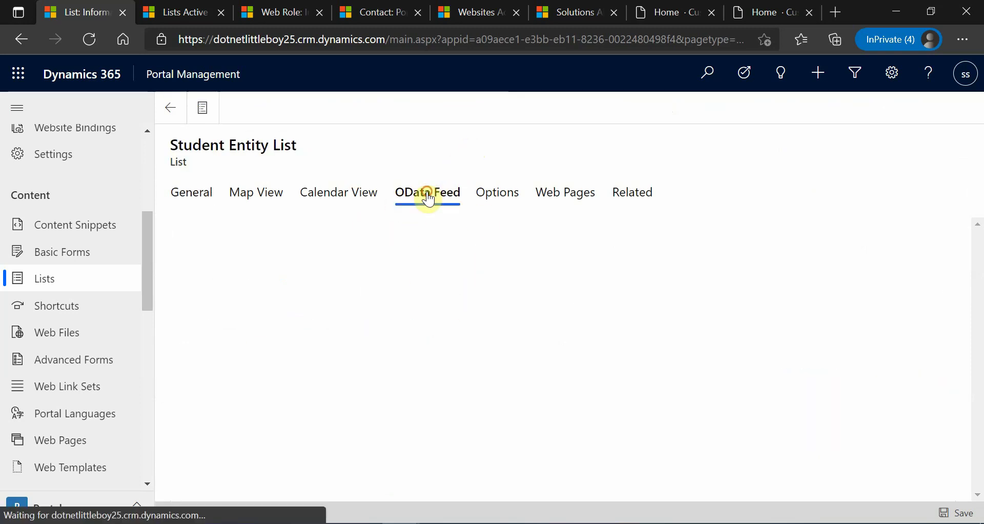
left_click_drag(780, 351, 666, 363)
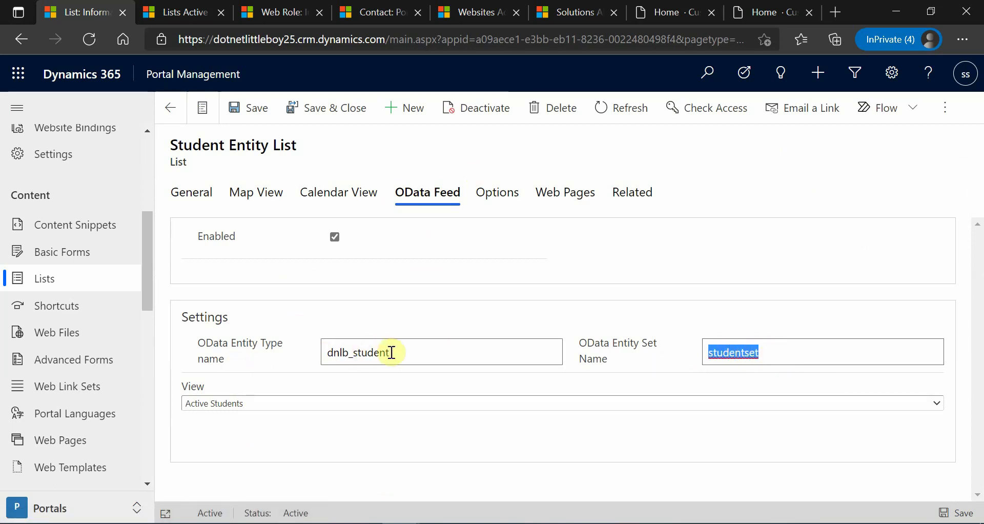
left_click(232, 403)
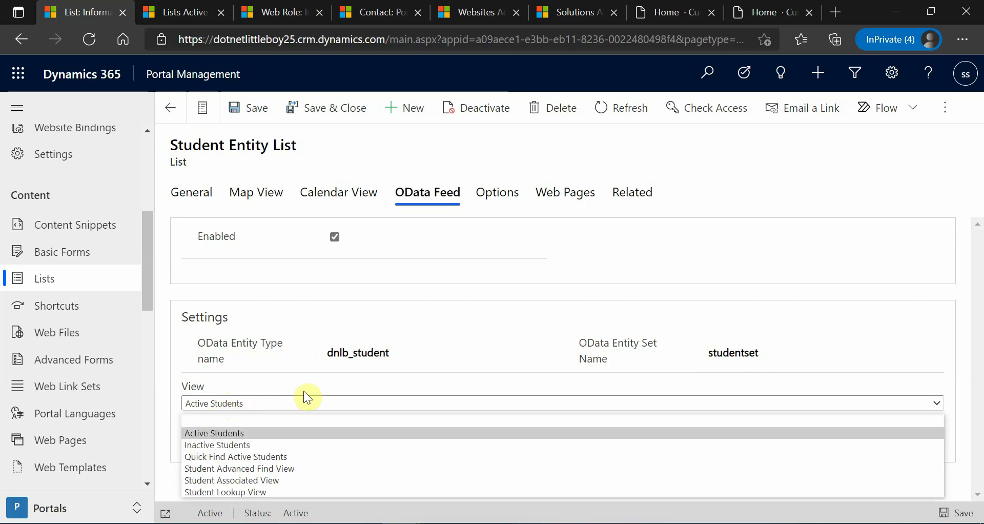
left_click(404, 381)
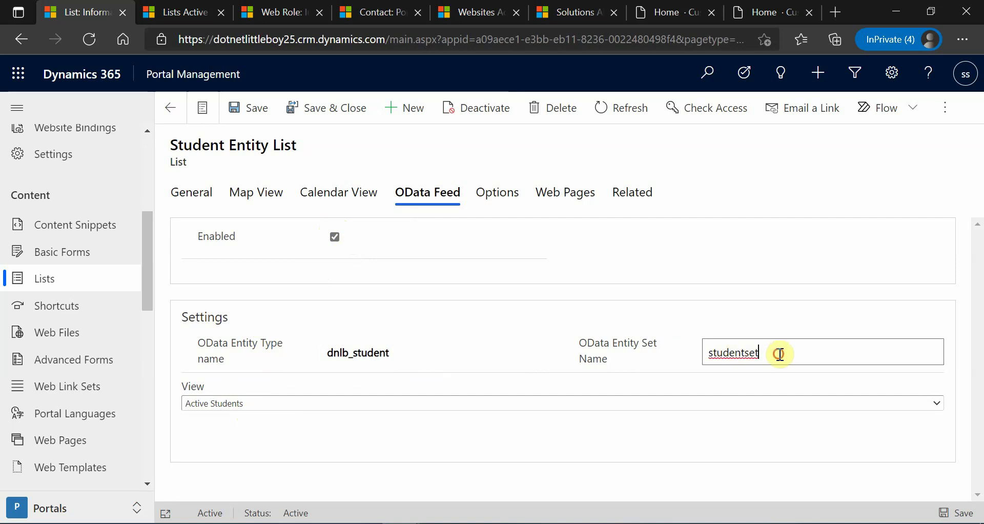
double_click(725, 352)
left_click(700, 177)
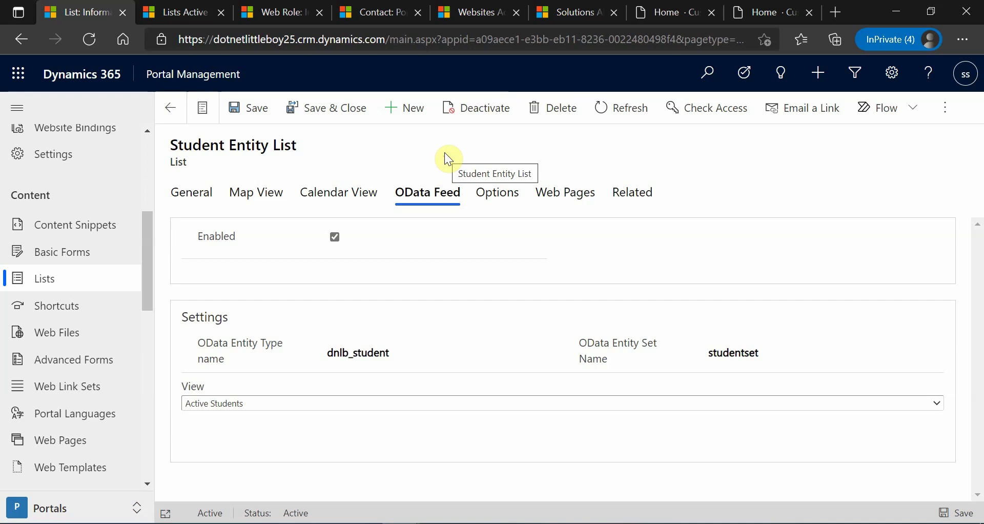
left_click(767, 12)
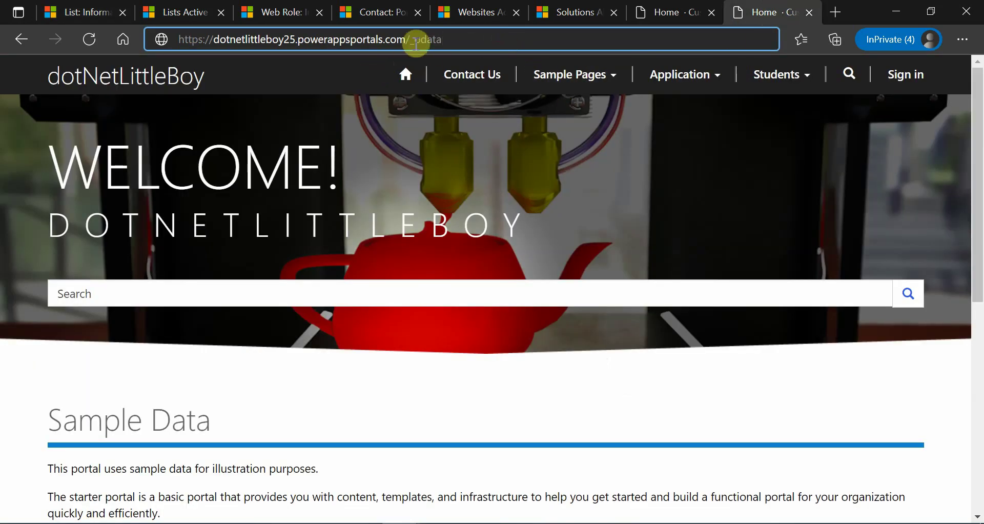
left_click_drag(408, 41, 199, 51)
left_click(440, 39)
key("Return")
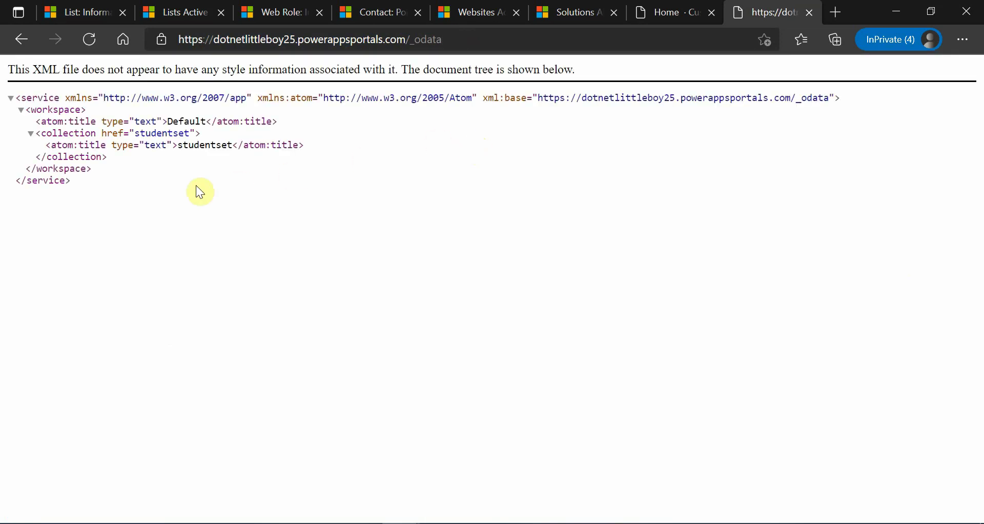
left_click_drag(180, 145, 232, 146)
left_click(228, 165)
left_click(216, 151)
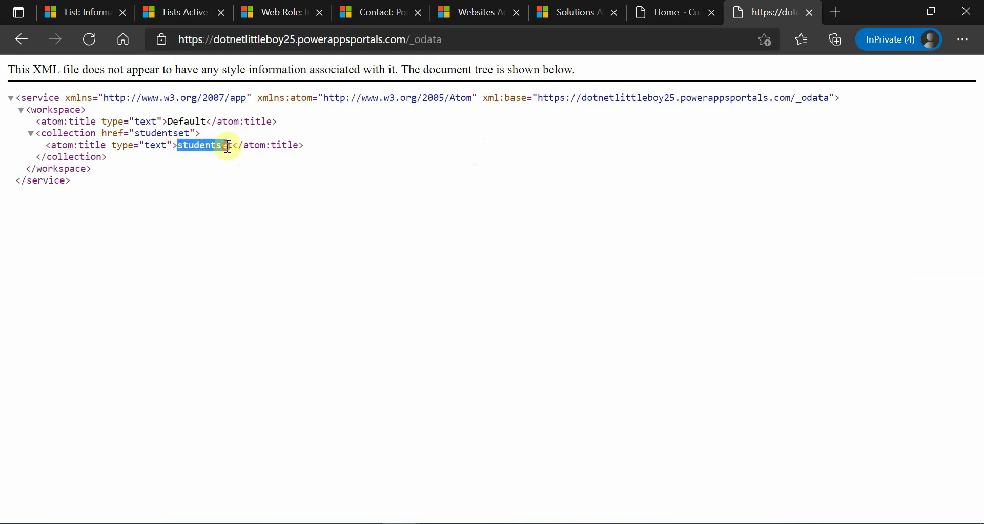
left_click(248, 172)
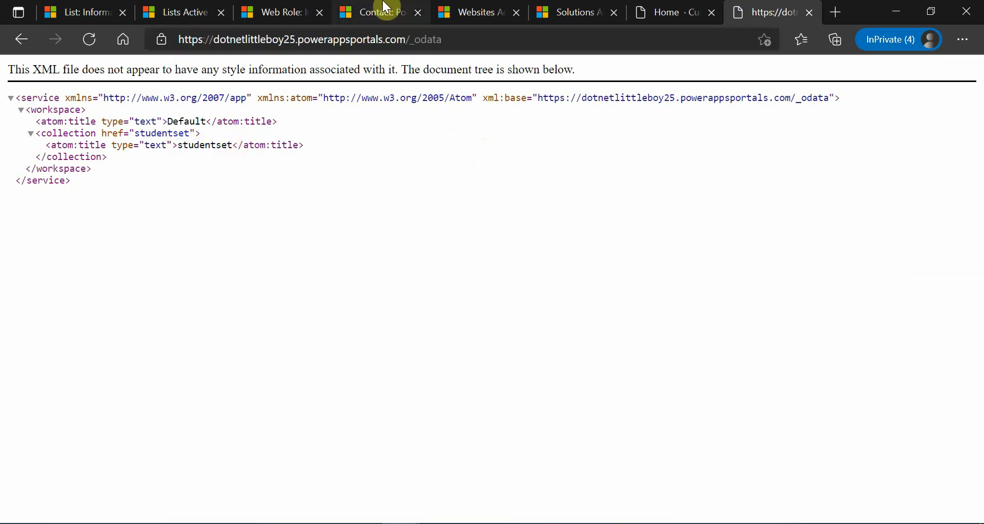
Return to the Student Entity List record and check the Enable Table Permissions option in its general settings.
left_click(698, 13)
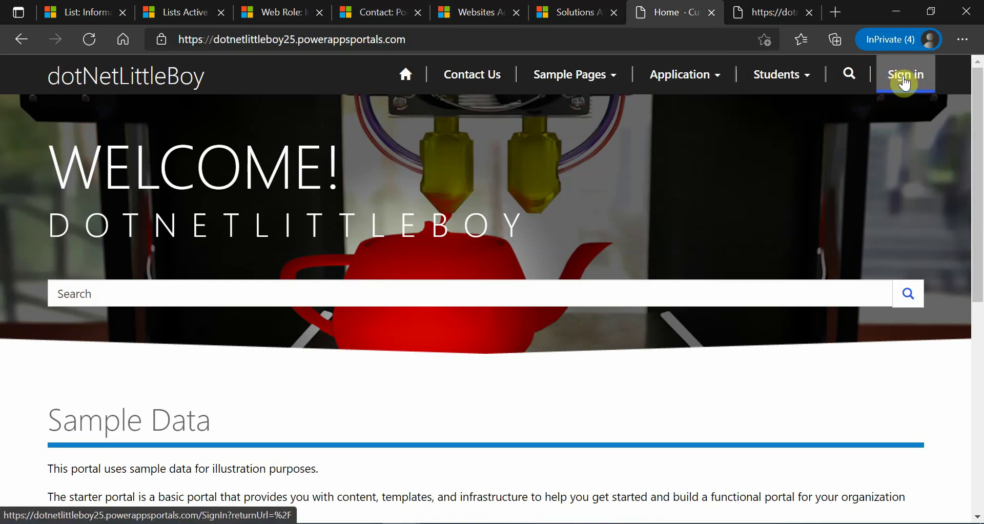
left_click(186, 11)
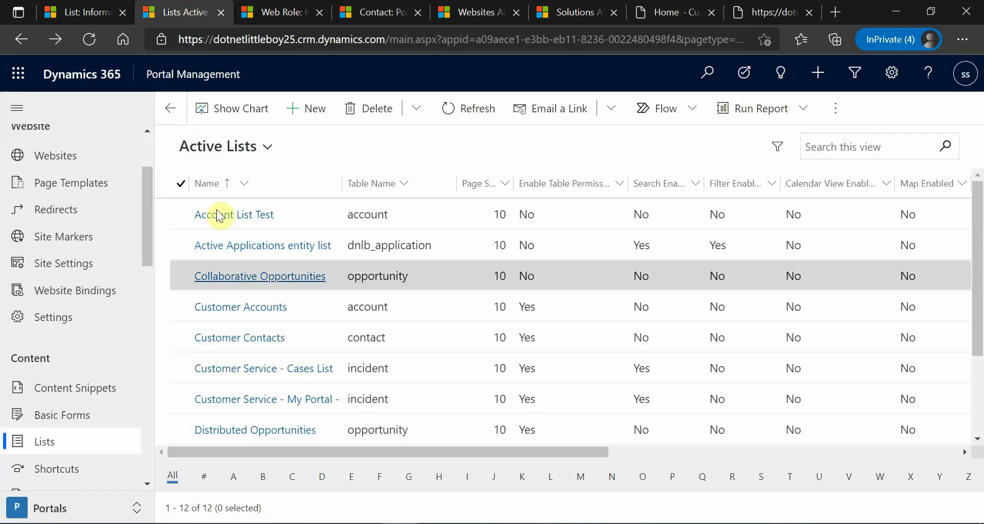
left_click(80, 12)
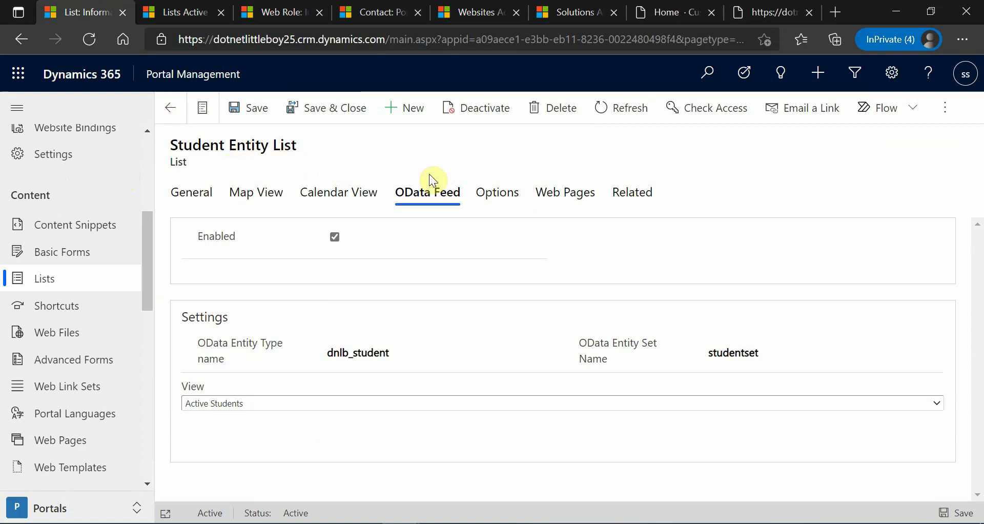
left_click(209, 207)
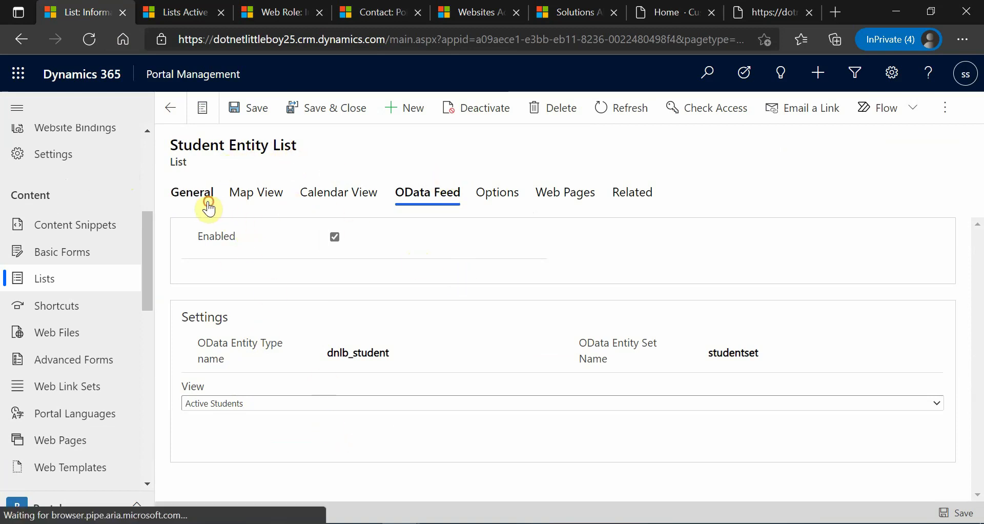
scroll(614, 404, "down", 10)
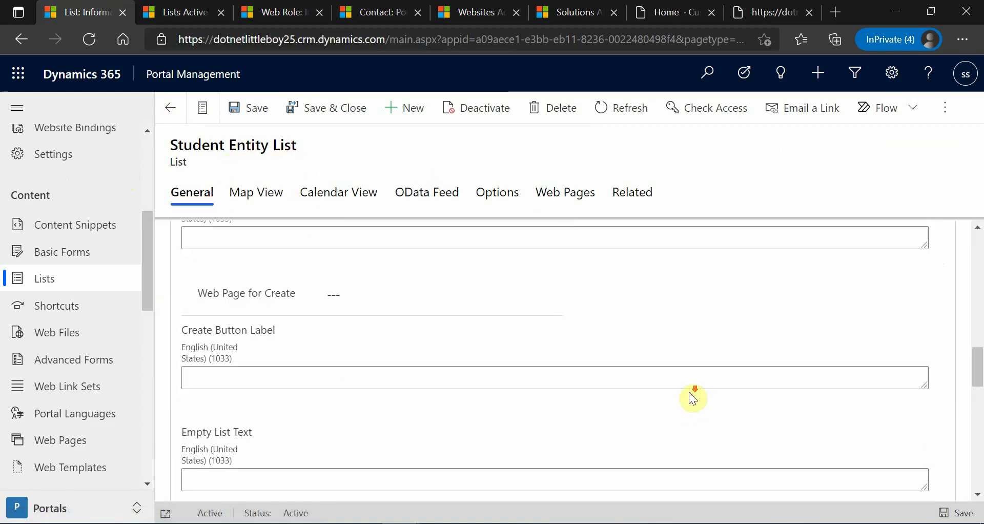
scroll(689, 392, "down", 3)
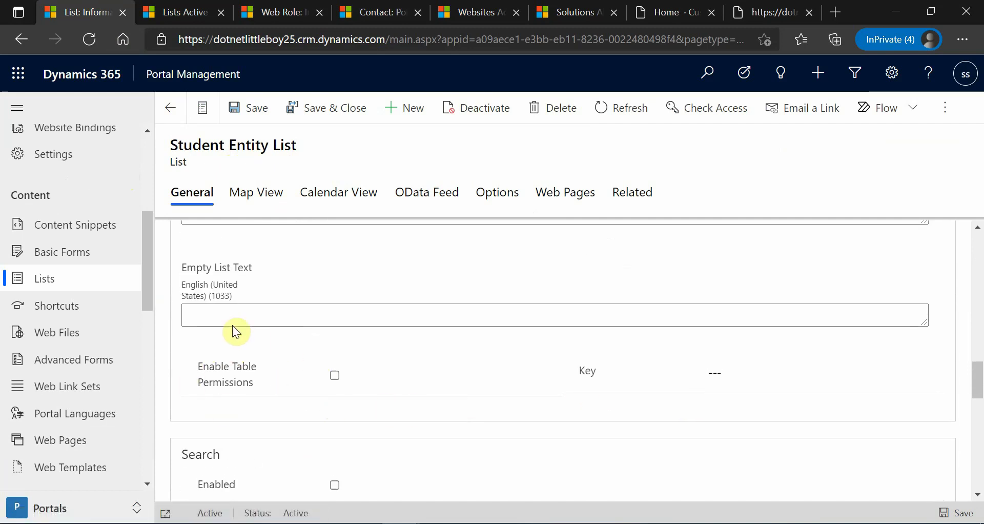
mouse_move(288, 372)
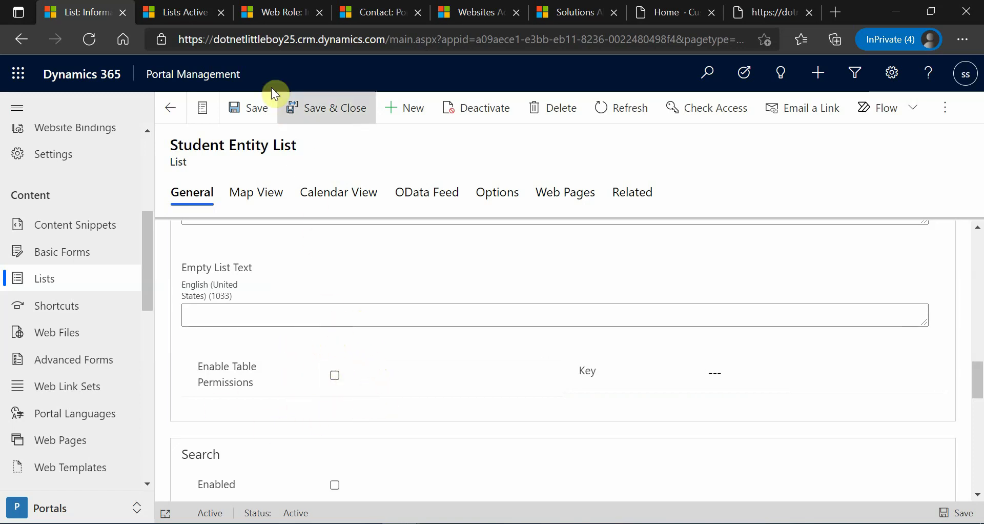
Extend the portal's OData address to /_odata/studentset, load it and examine the returned student records.
left_click(767, 12)
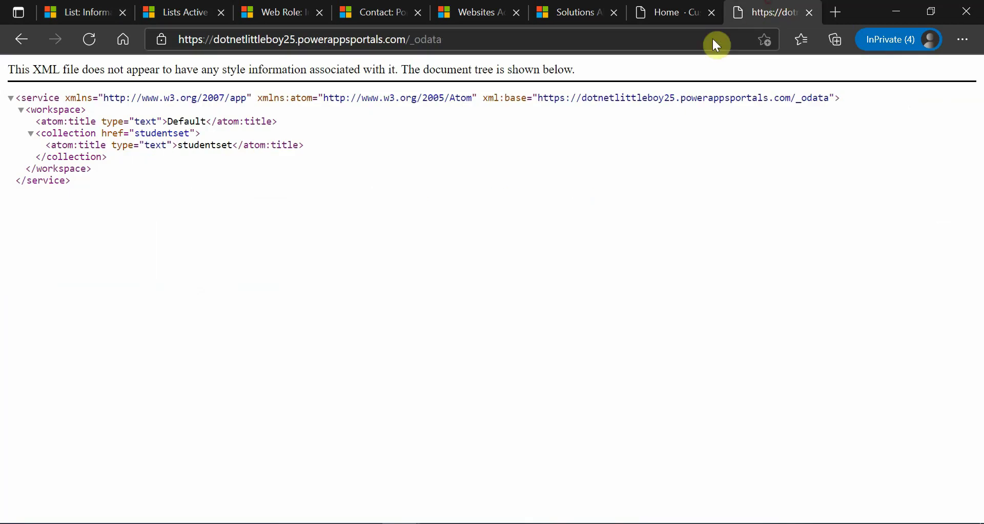
left_click(463, 41)
left_click(491, 56)
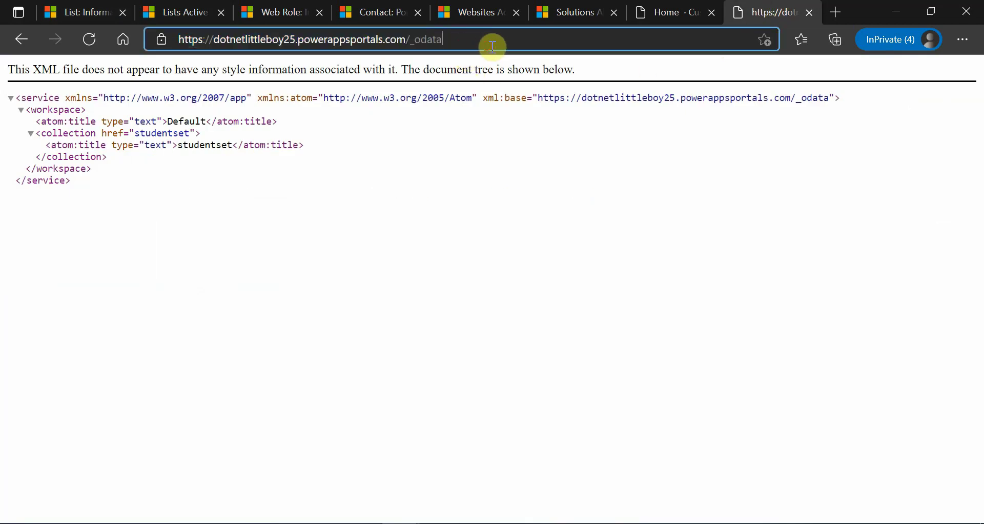
left_click(674, 13)
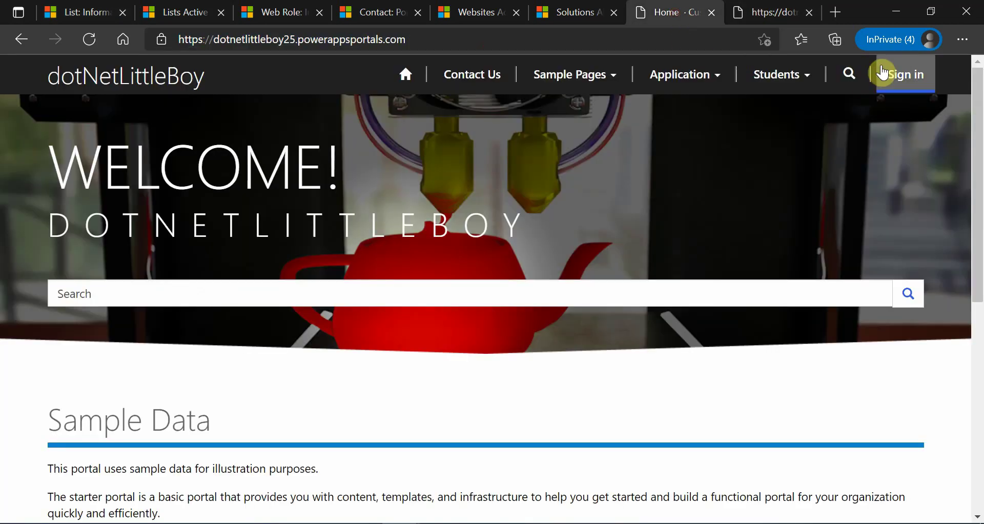
left_click(772, 13)
type("/")
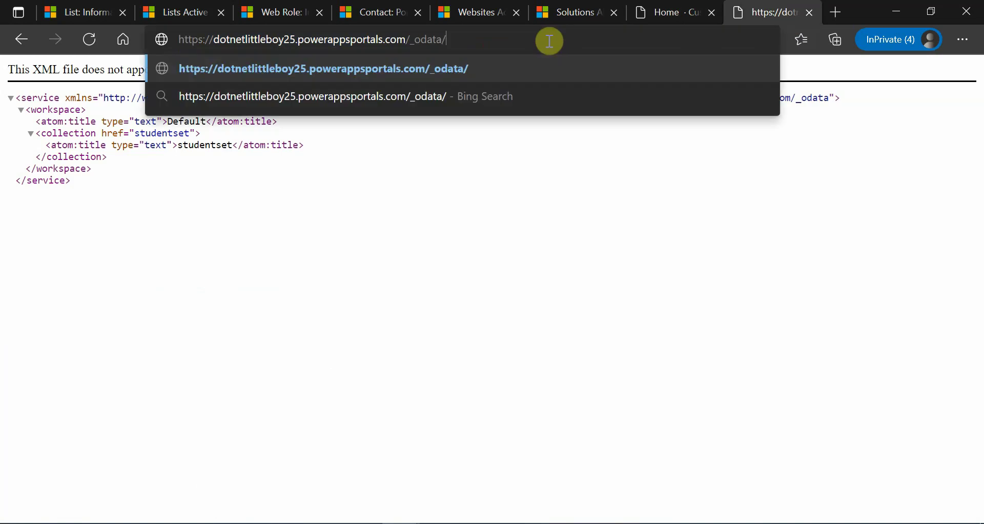
type("studentset")
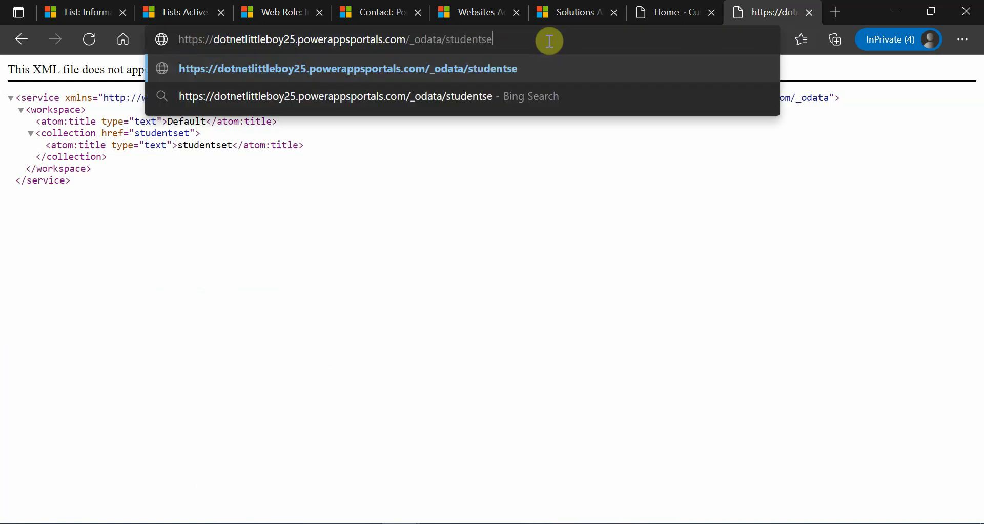
key("Return")
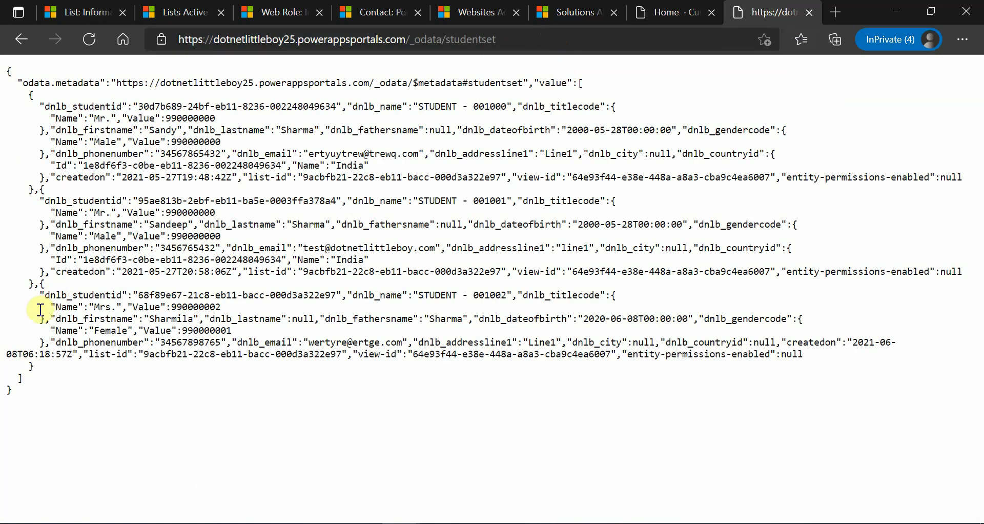
left_click_drag(17, 398, 4, 86)
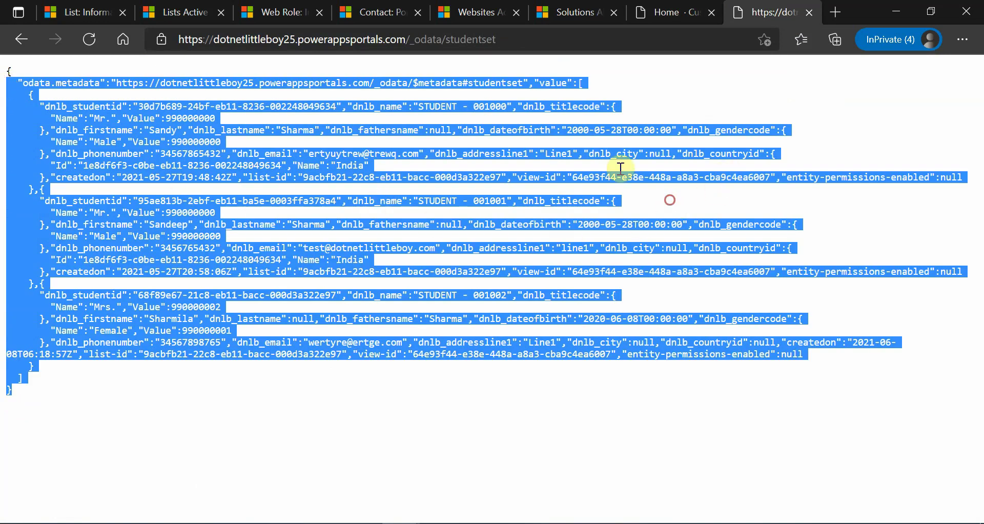
Copy the studentset feed address, switch to Firefox and open it there.
left_click(512, 39)
key("ctrl+c")
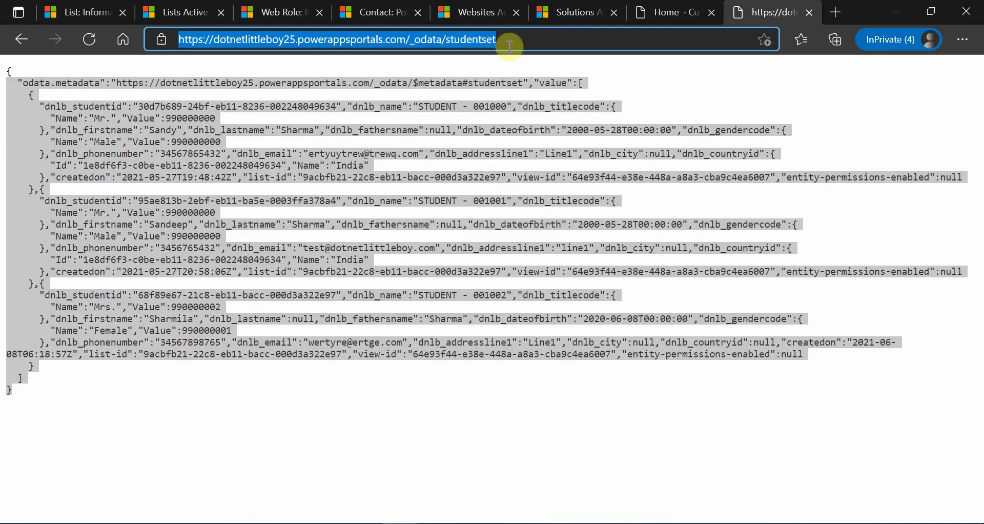
left_click(363, 523)
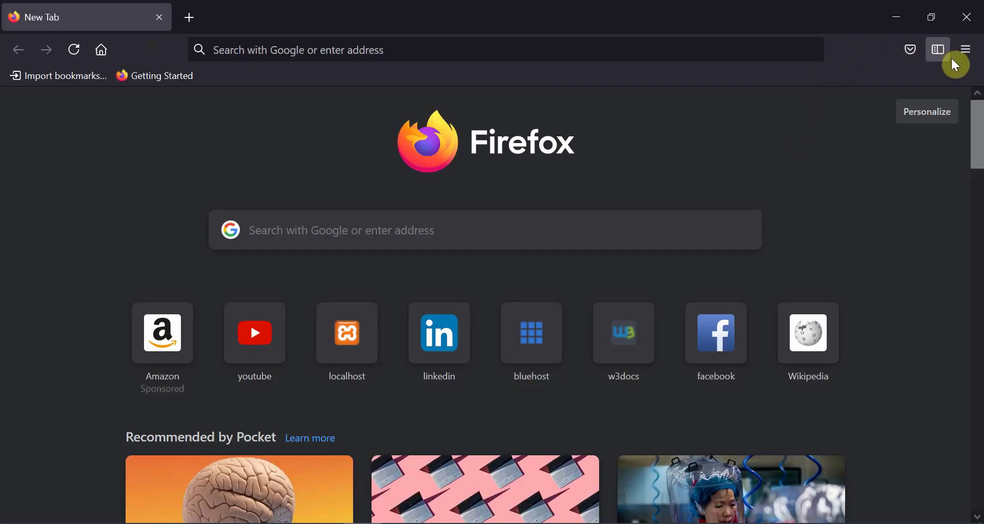
left_click(444, 50)
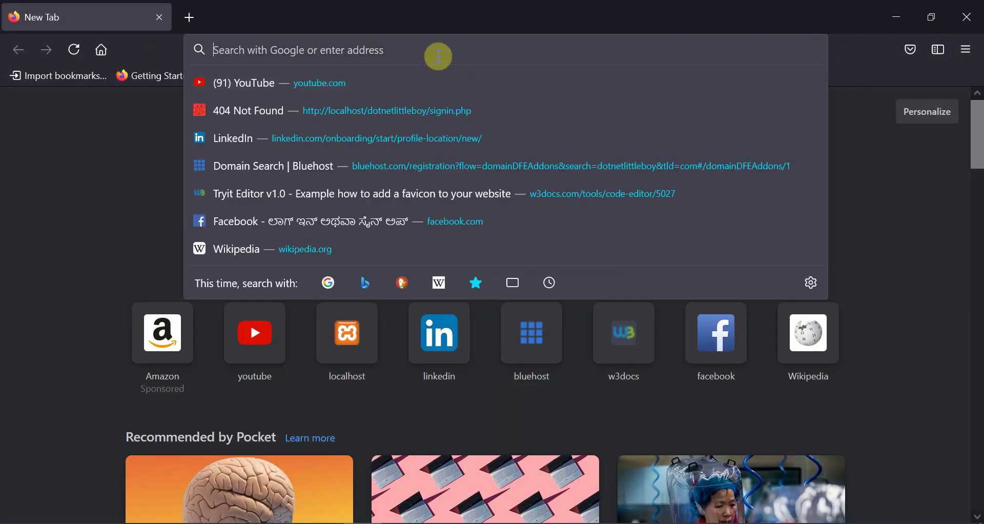
key("ctrl+v")
key("Return")
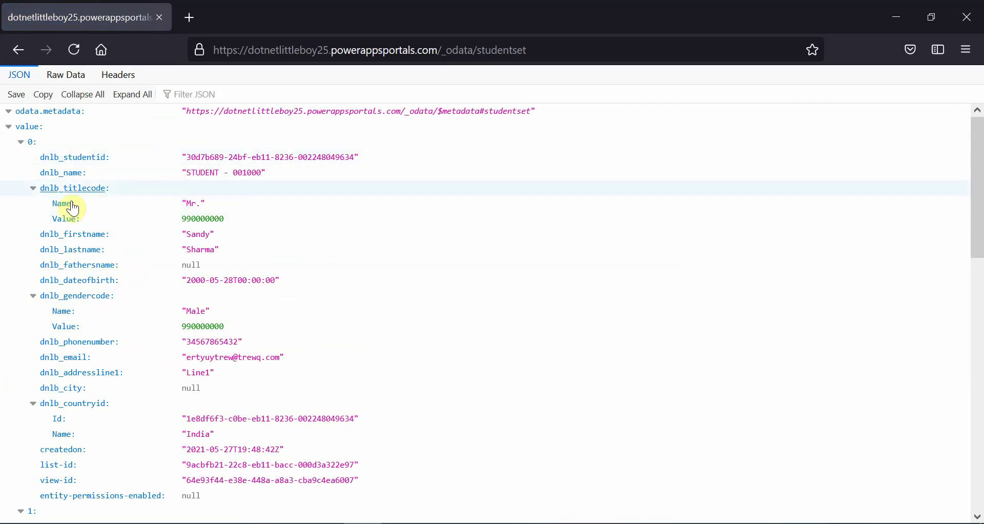
Examine the student records returned in Firefox, close that browser and return to the feed page in Edge.
scroll(101, 387, "down", 1)
scroll(104, 395, "down", 6)
scroll(132, 436, "up", 8)
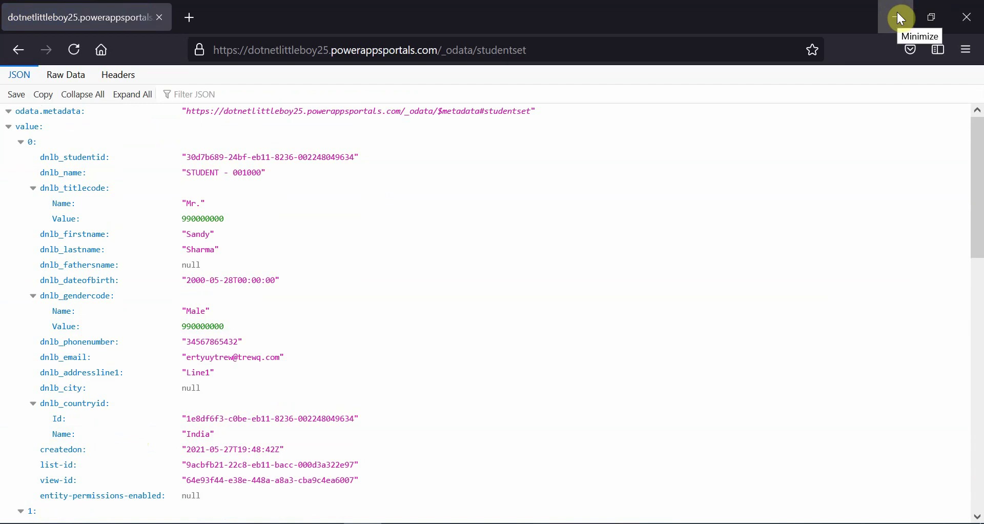
left_click(966, 19)
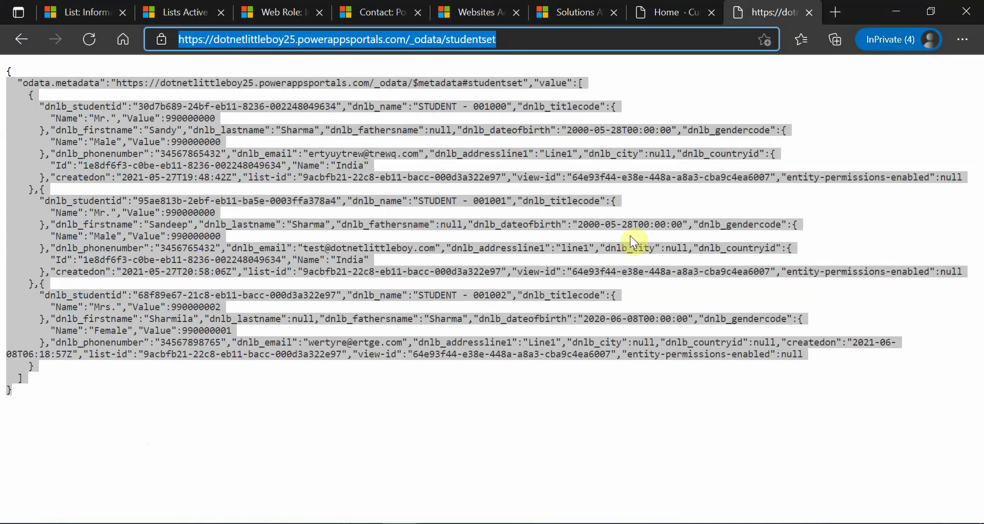
left_click(441, 261)
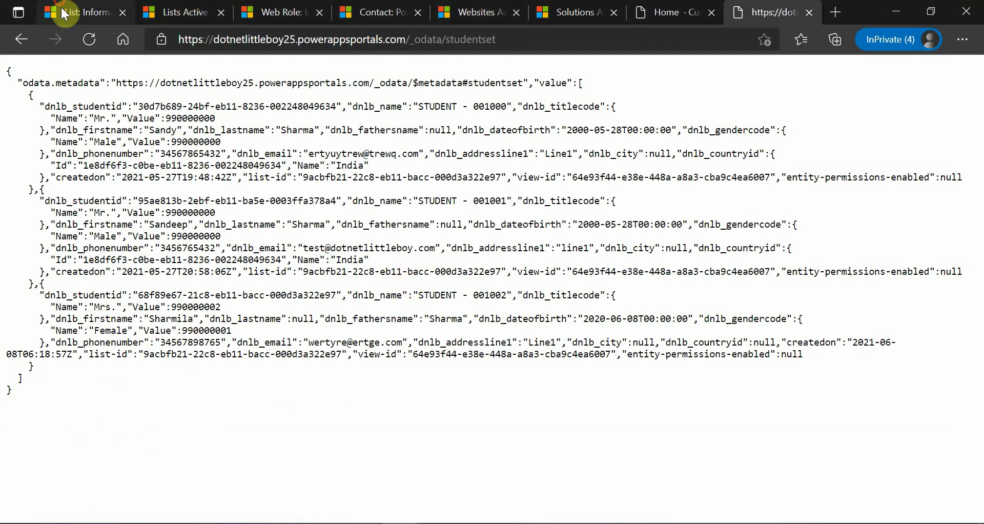
Turn on Enable Table Permissions for the Student Entity List and save the record.
left_click(82, 12)
left_click(334, 377)
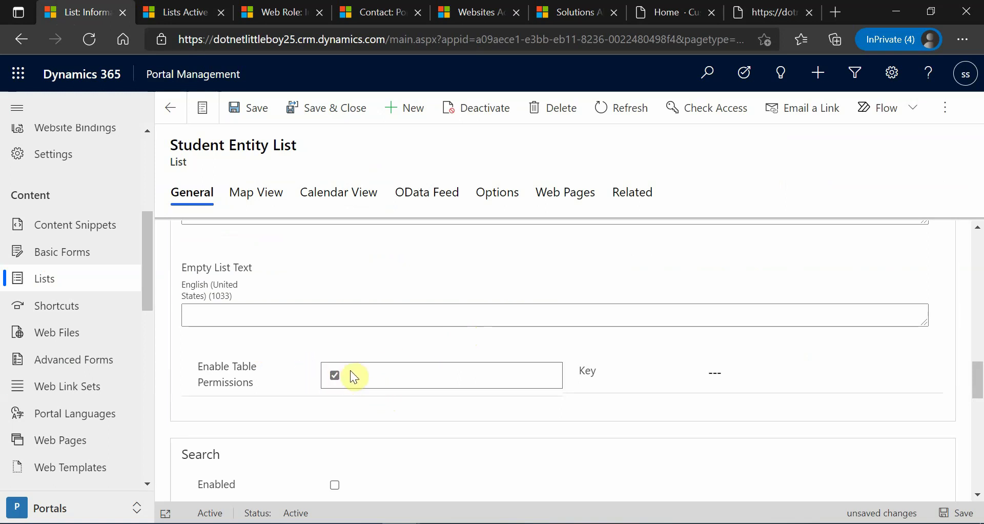
left_click(672, 11)
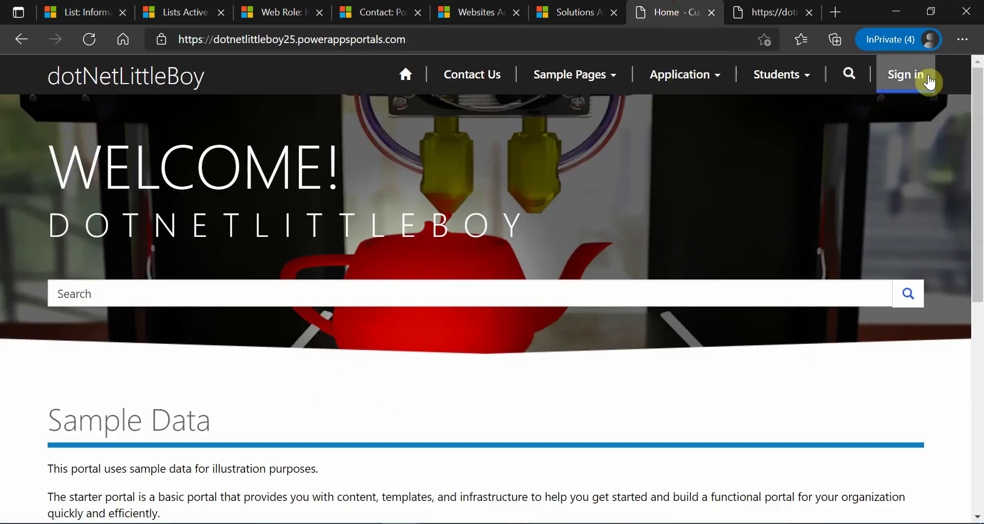
left_click(769, 12)
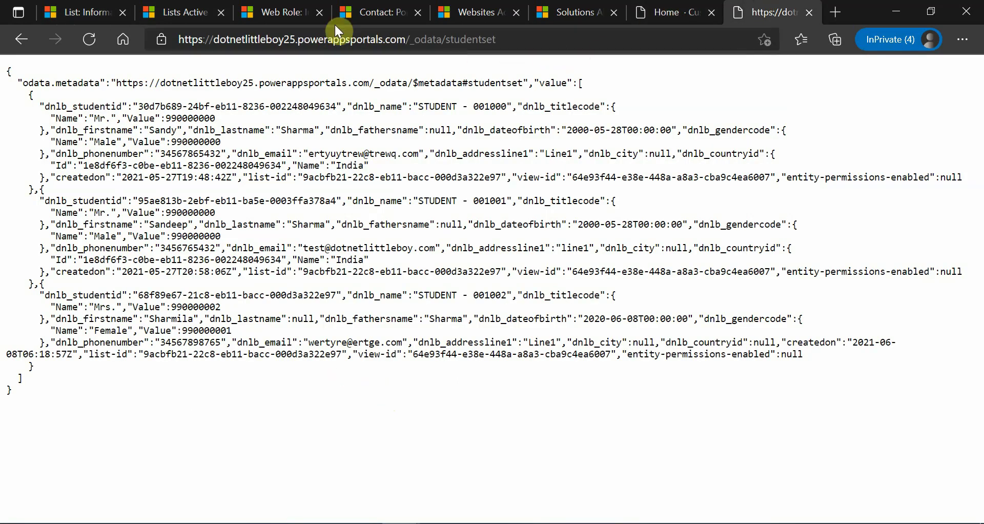
left_click(85, 12)
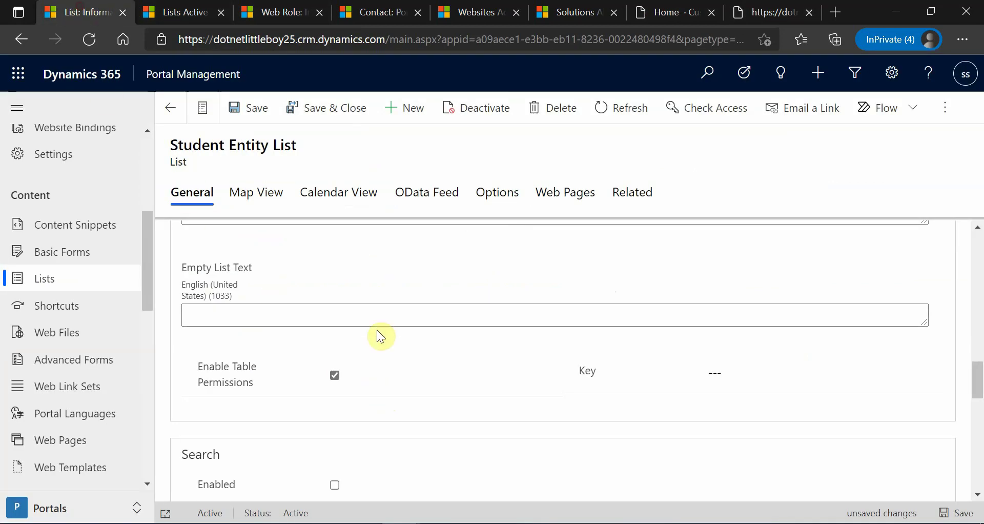
left_click(248, 107)
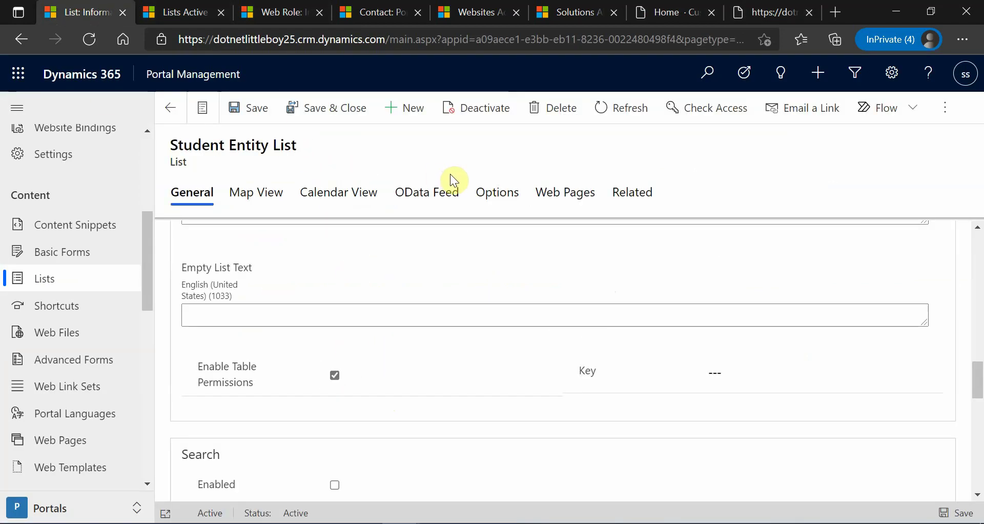
Reload the portal's /_odata/studentset address, read the response and go back to the Student Entity List record.
left_click(666, 12)
left_click(776, 12)
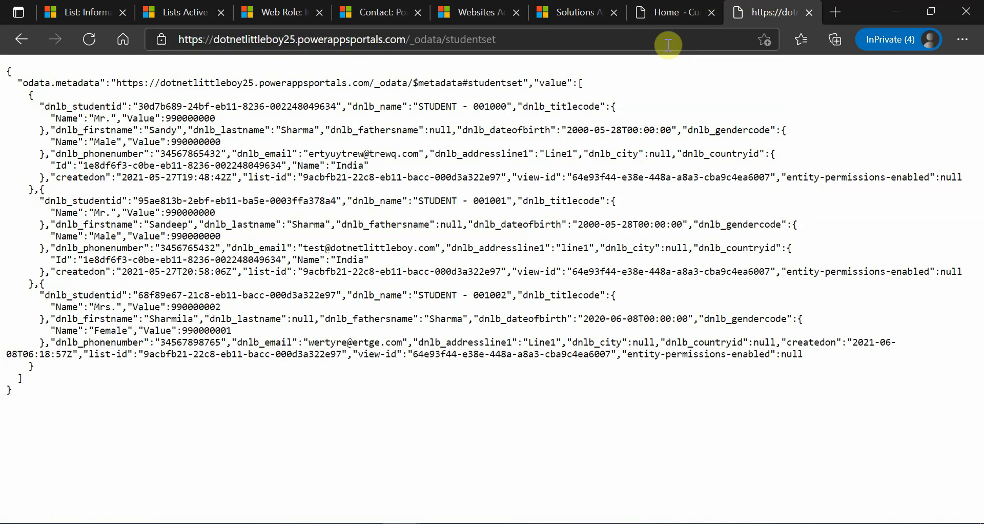
left_click(675, 40)
key("Return")
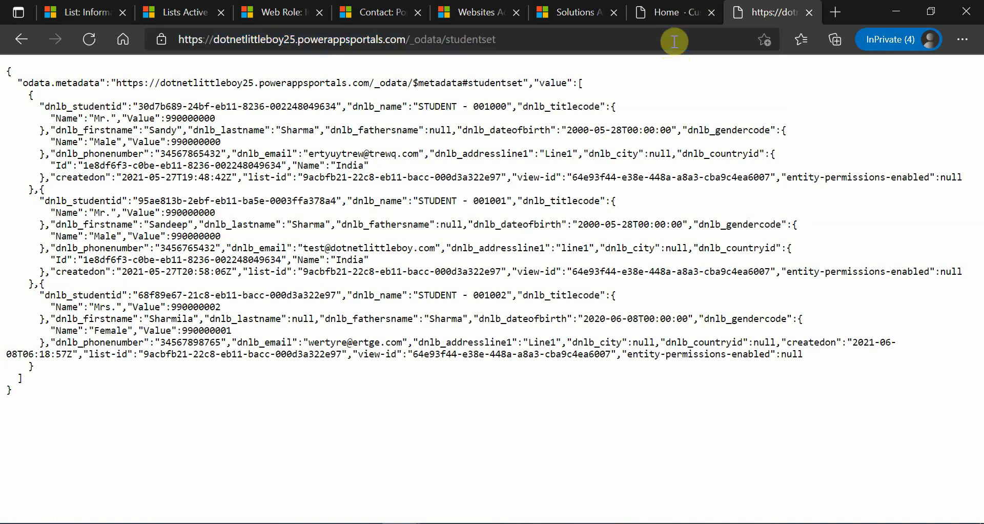
left_click(674, 40)
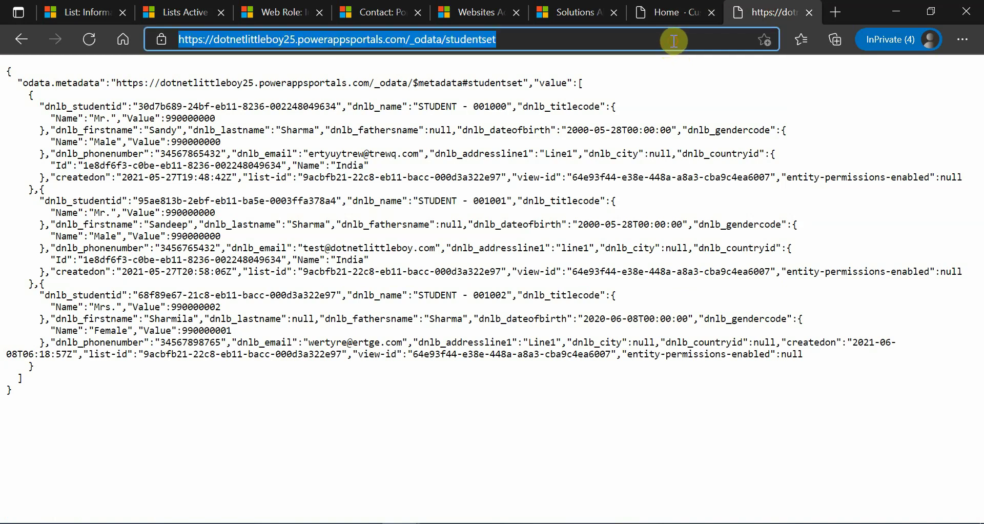
key("Return")
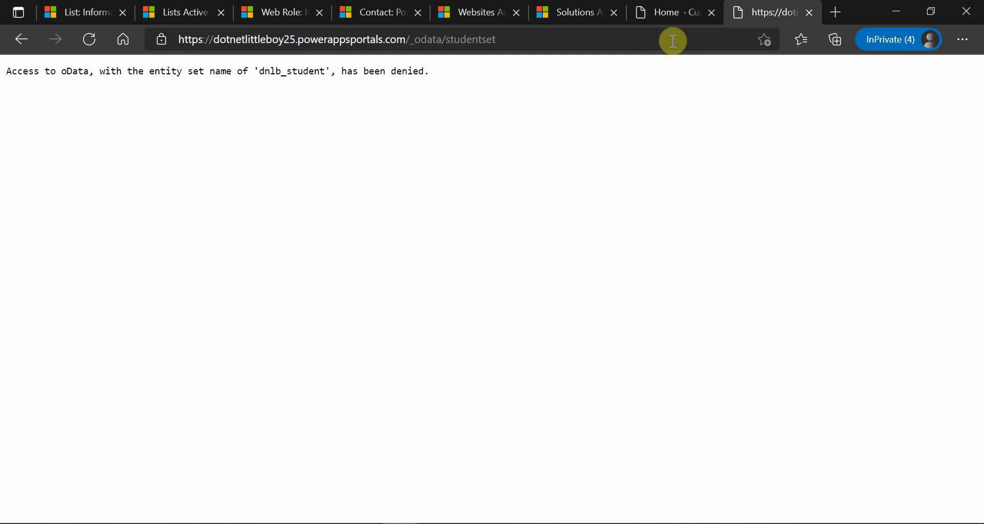
left_click_drag(29, 71, 344, 76)
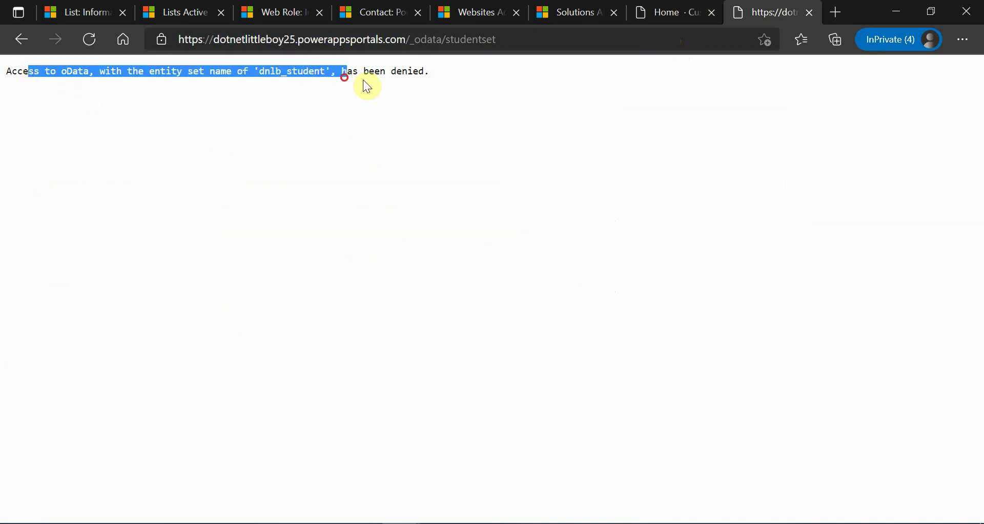
left_click(440, 97)
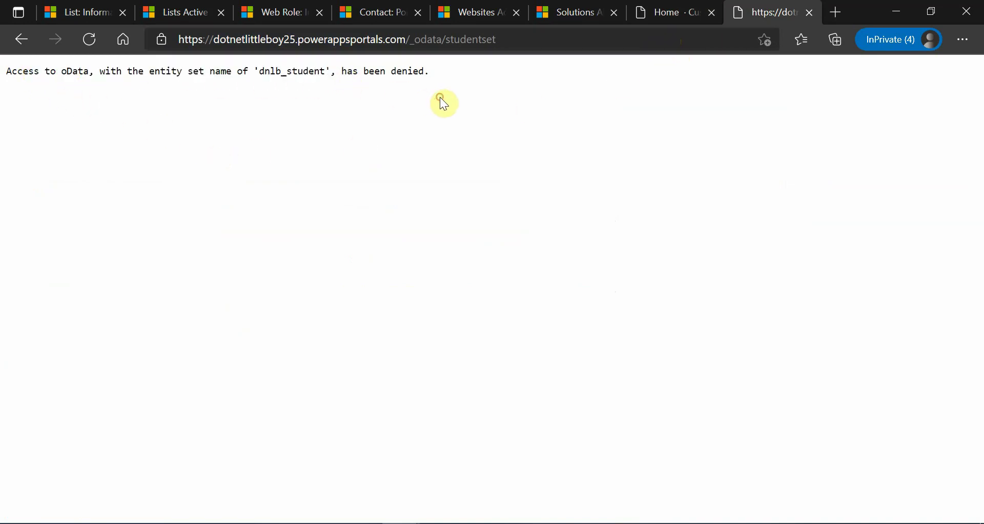
left_click(86, 12)
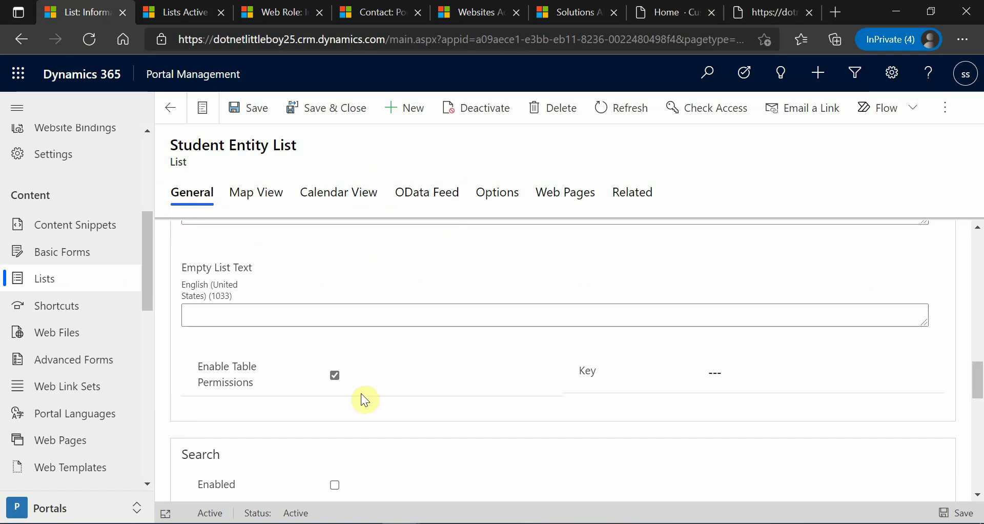
left_click(484, 147)
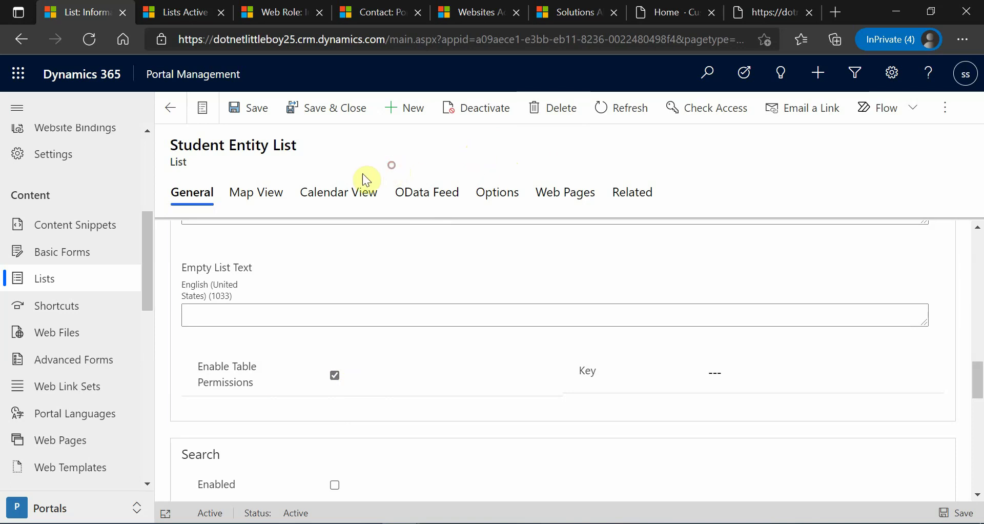
Start a new portal list from Active Lists and name it "Application Entity List Odata".
left_click(186, 7)
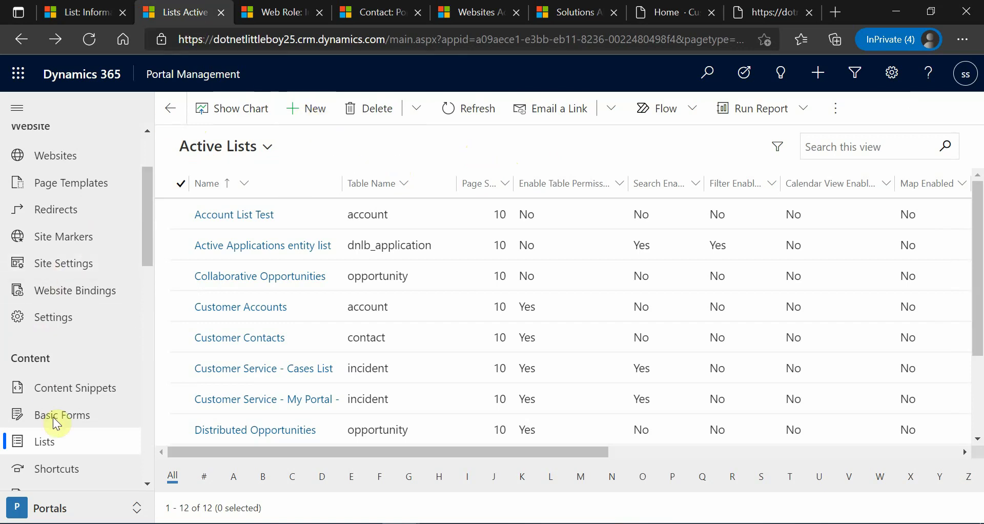
left_click(61, 445)
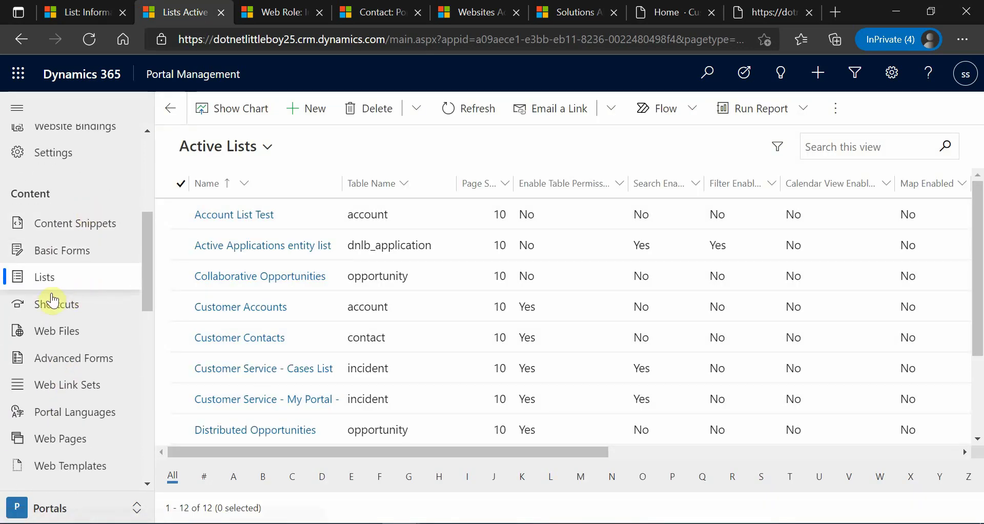
left_click(303, 118)
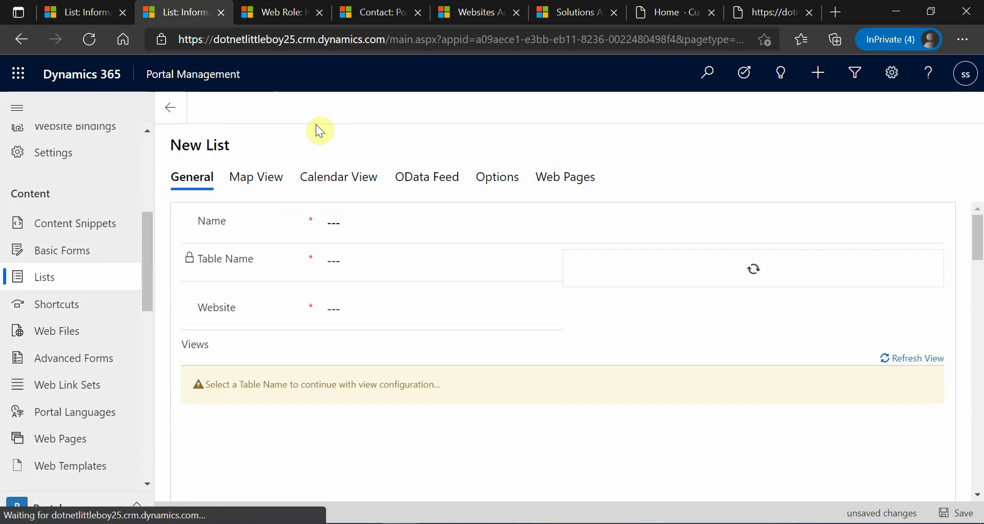
left_click(362, 222)
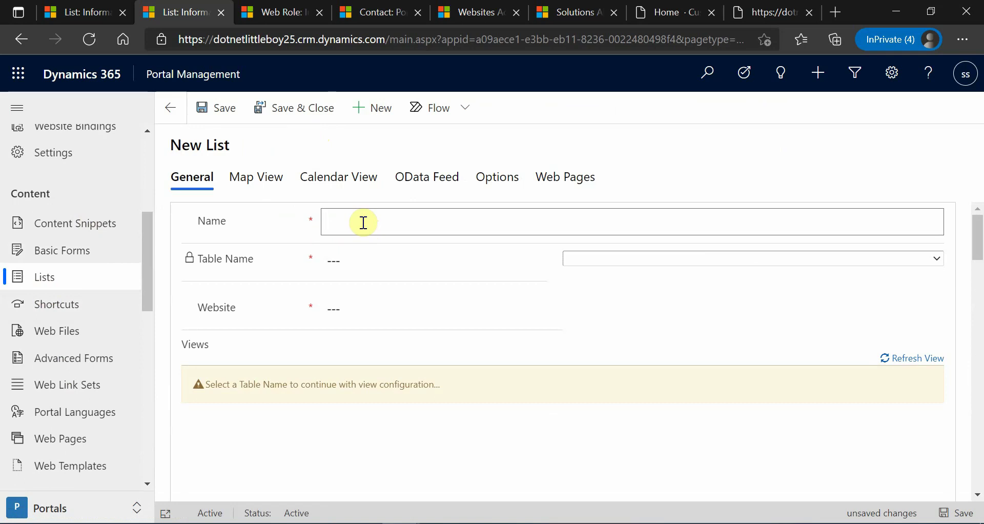
type("Application Entity List Odata")
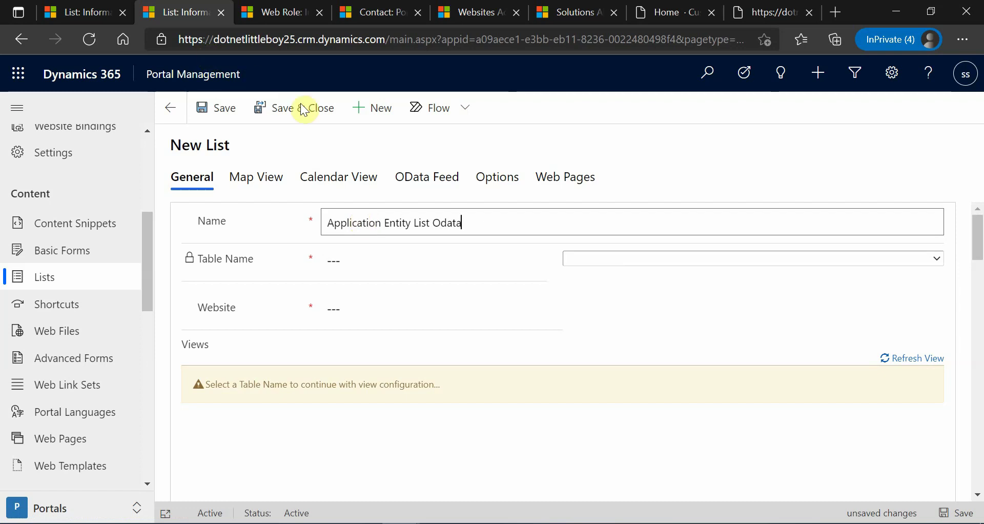
left_click(518, 147)
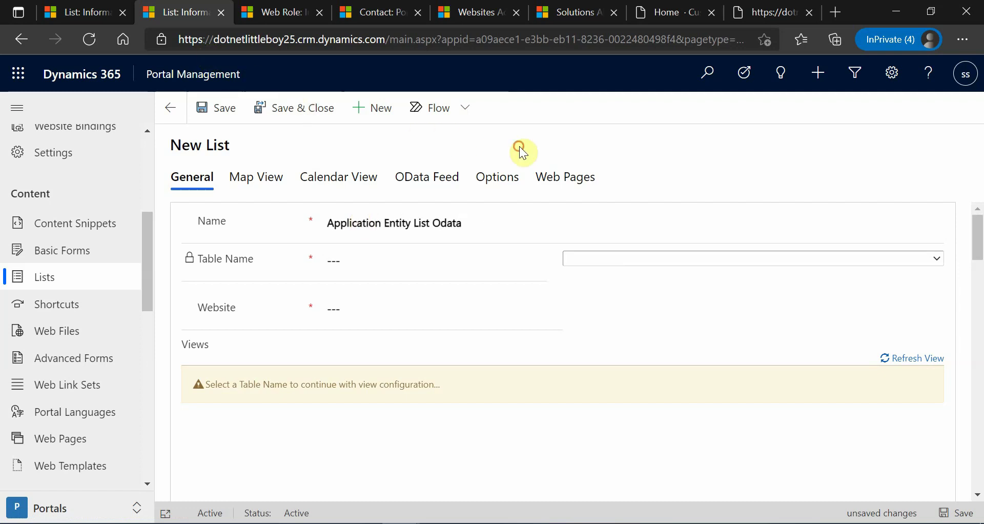
Set the new list's table to Application (dnlb_application).
left_click(629, 260)
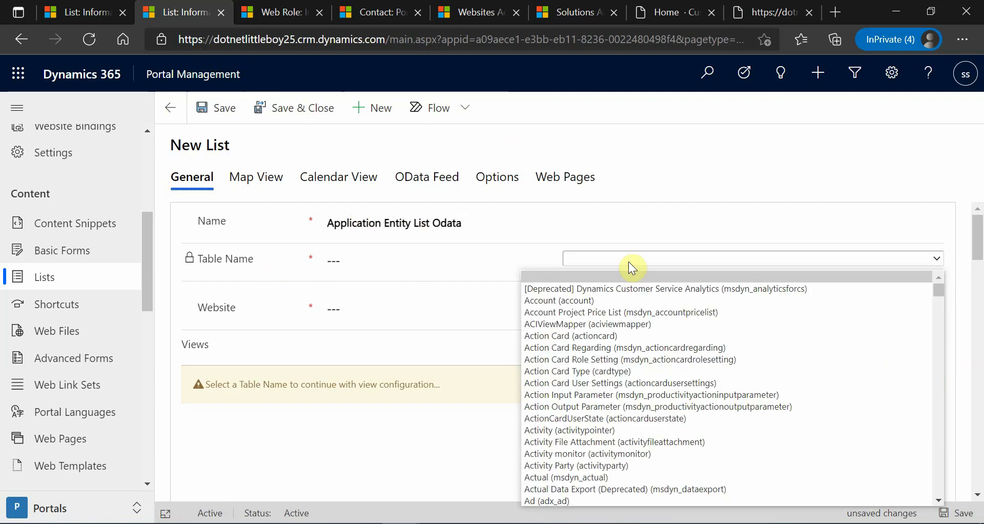
type("ap")
key("Down")
key("Down")
key("Down")
key("Down")
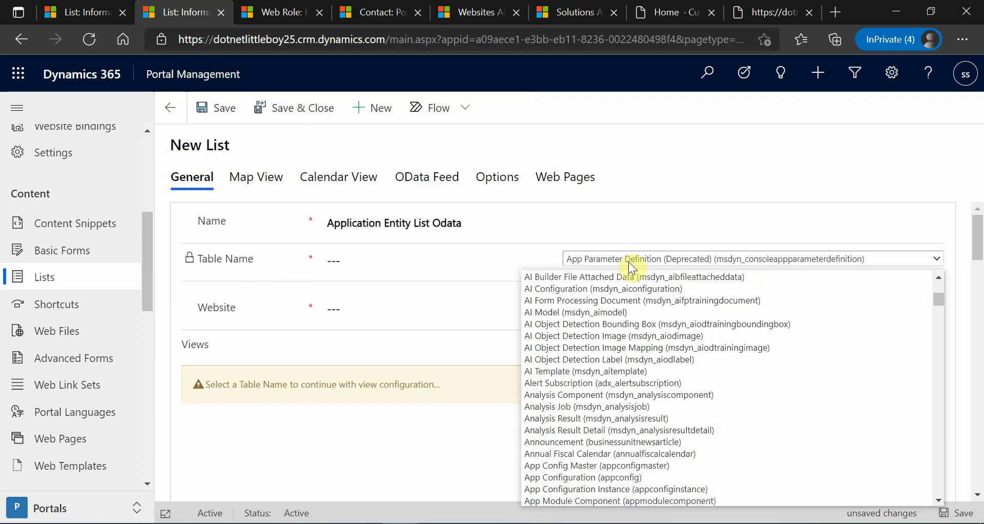
key("Down")
key("Down")
key("Down")
key("Down")
key("Up")
key("Return")
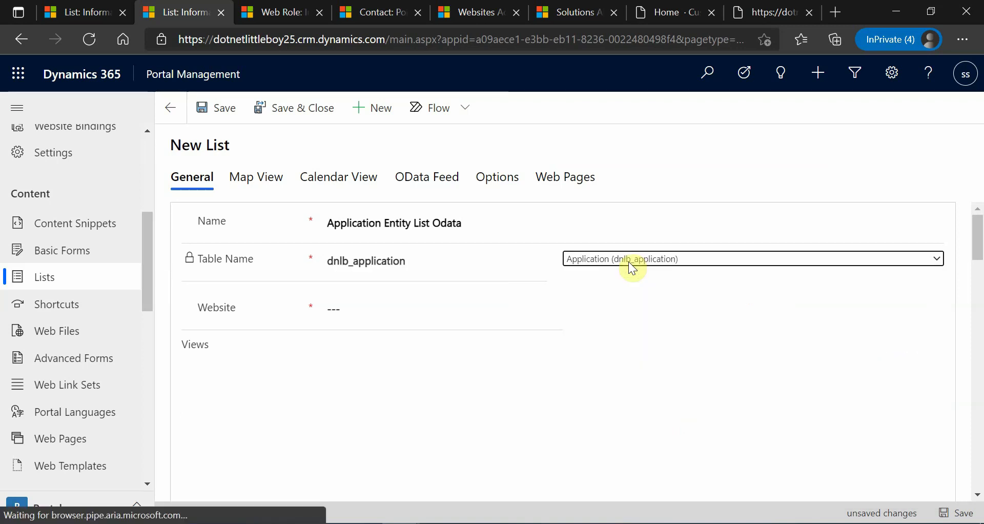
Assign the list to the Custom Portal website and save the record.
left_click(362, 309)
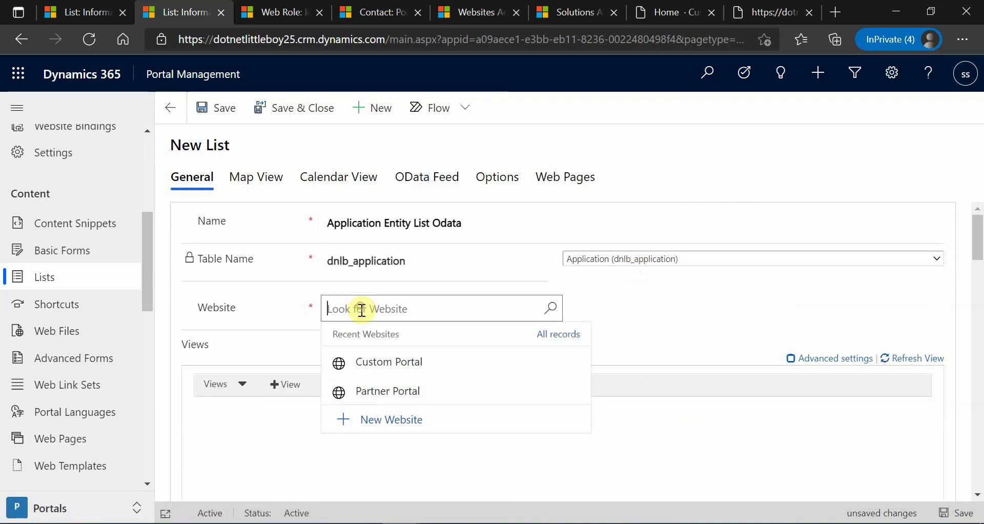
left_click(378, 363)
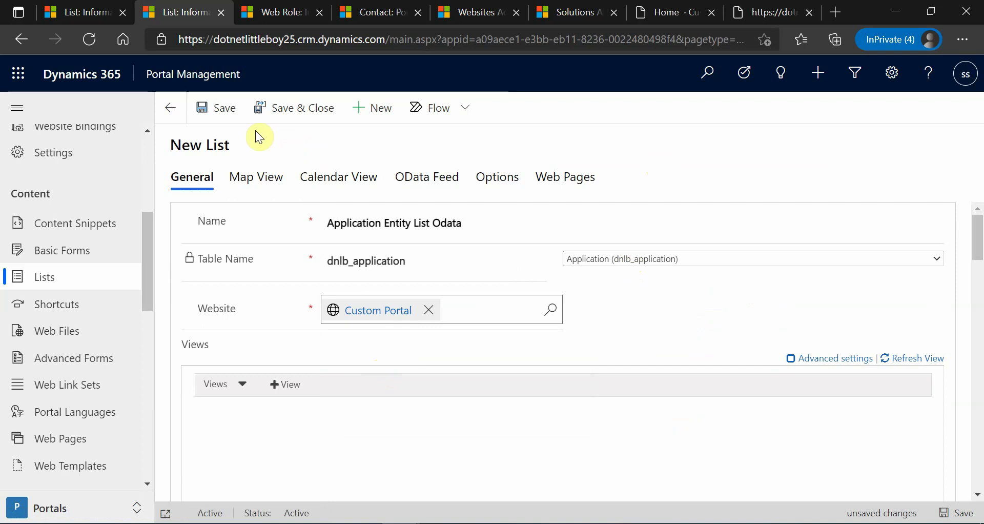
left_click(225, 109)
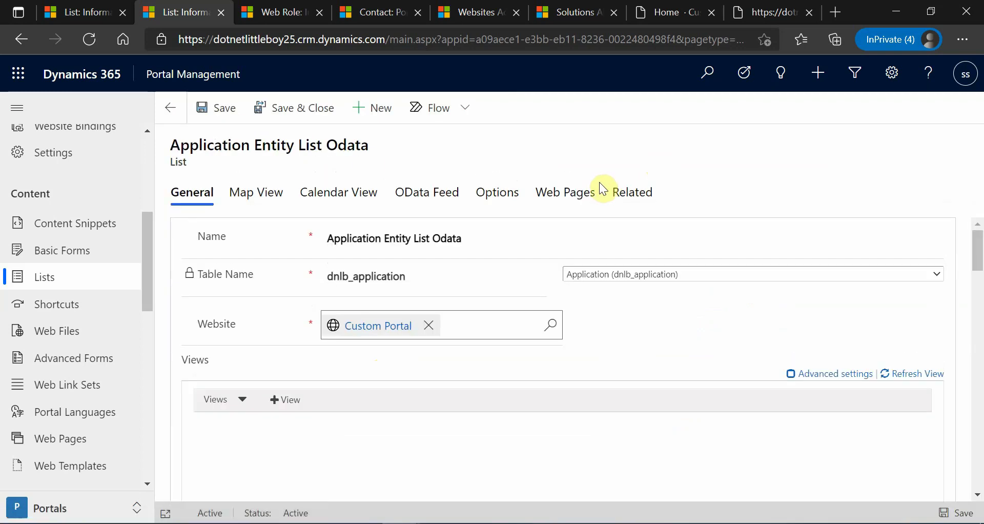
Open the new list's OData feed settings and check which views can be chosen.
left_click(436, 192)
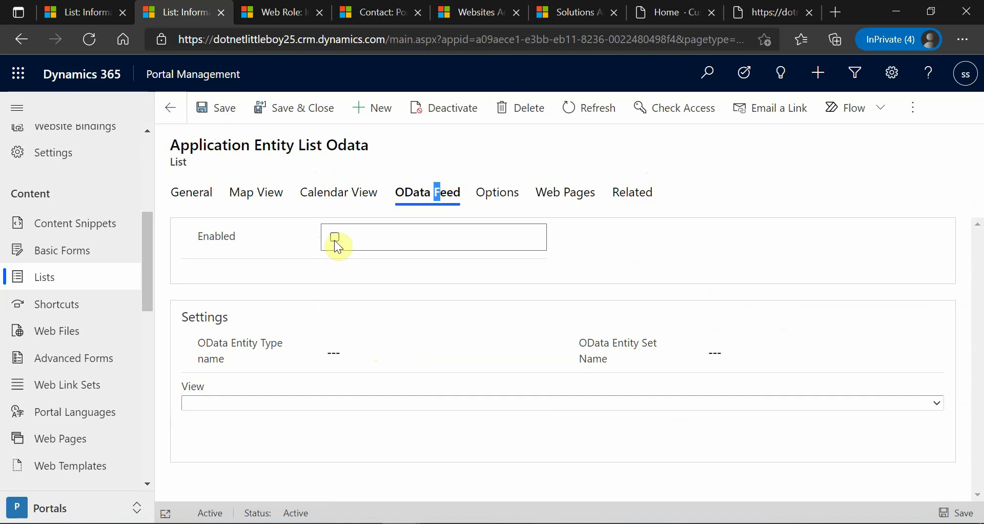
left_click(257, 403)
left_click(484, 252)
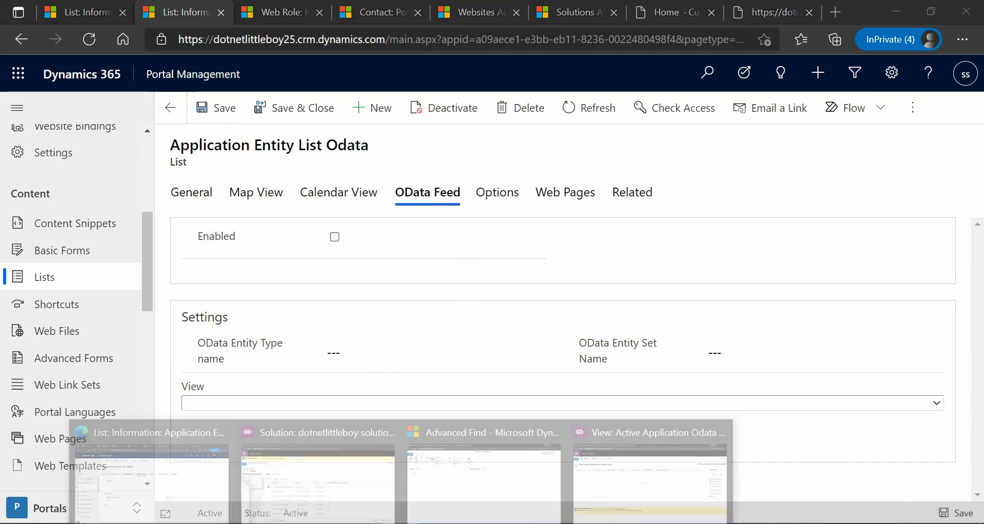
In the solution window, review the columns and filter criteria of the Application table's Active Application Odata View, and close it without saving.
left_click(313, 490)
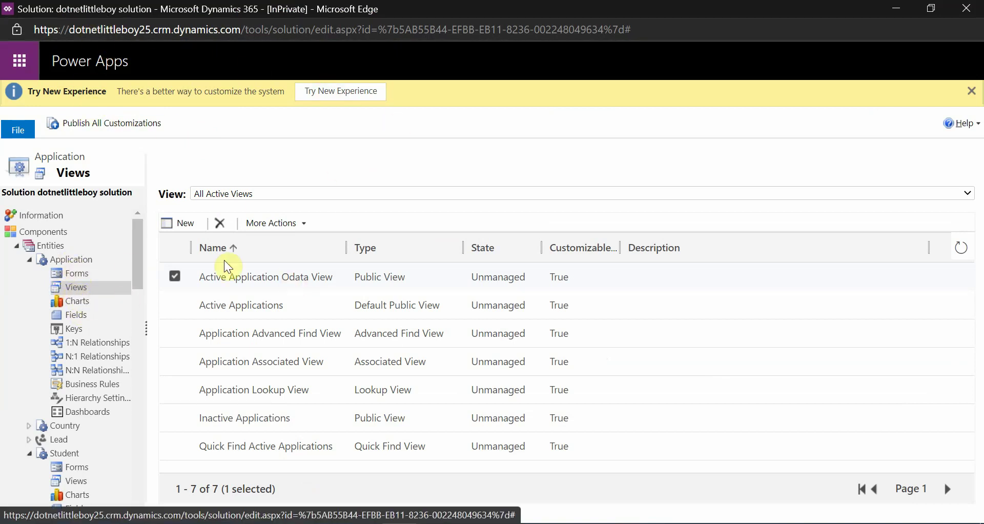
double_click(310, 276)
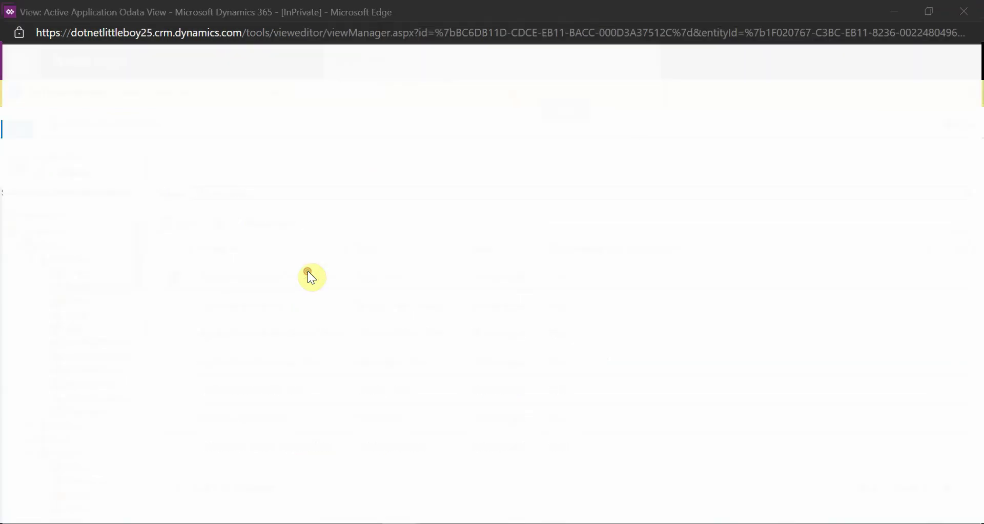
left_click(582, 111)
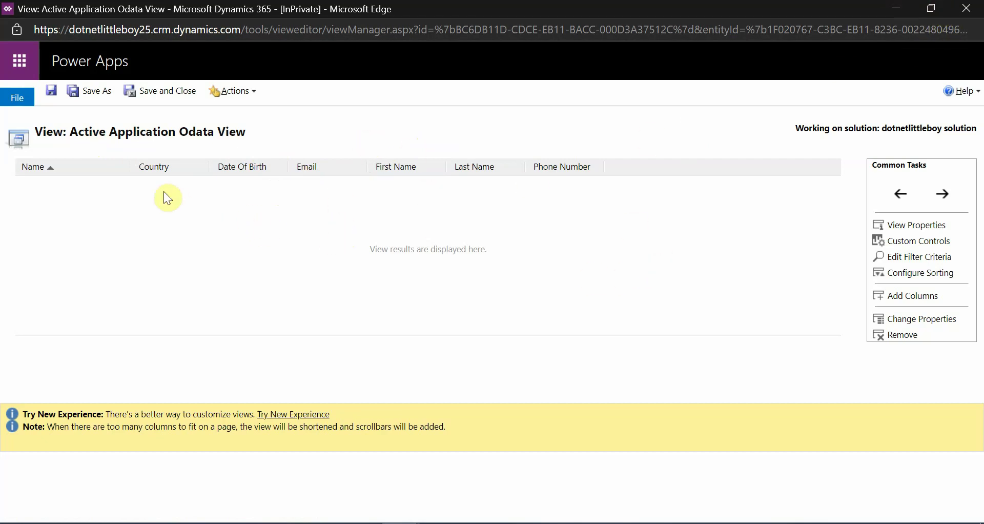
left_click(902, 258)
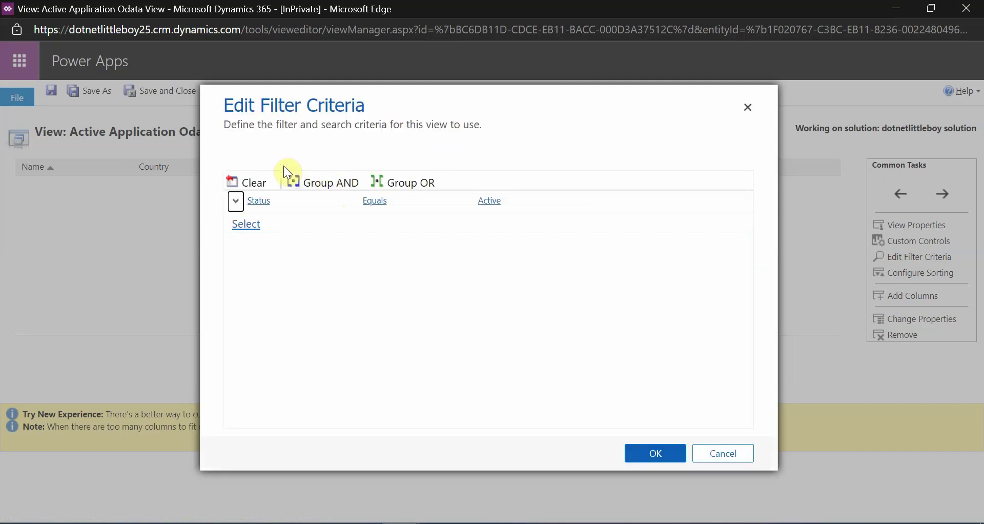
left_click(663, 455)
left_click(973, 17)
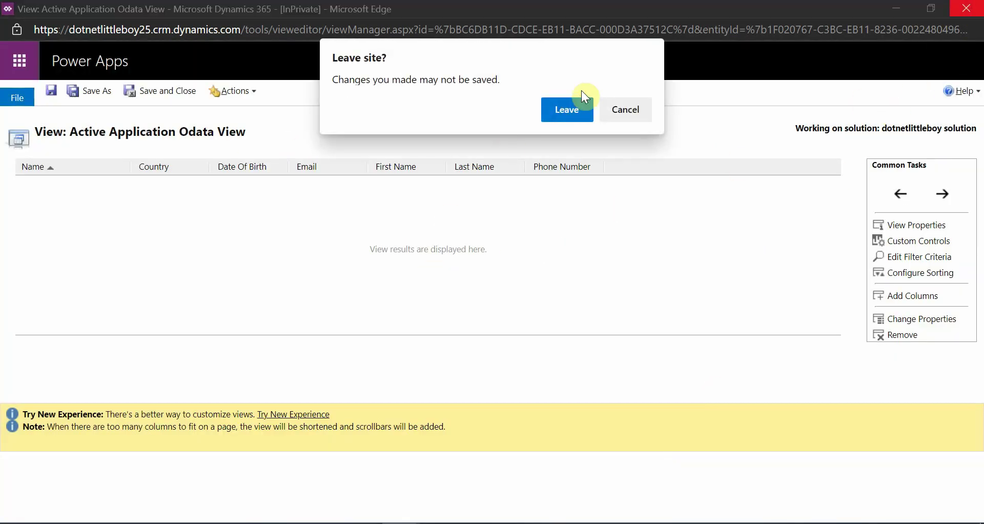
left_click(564, 111)
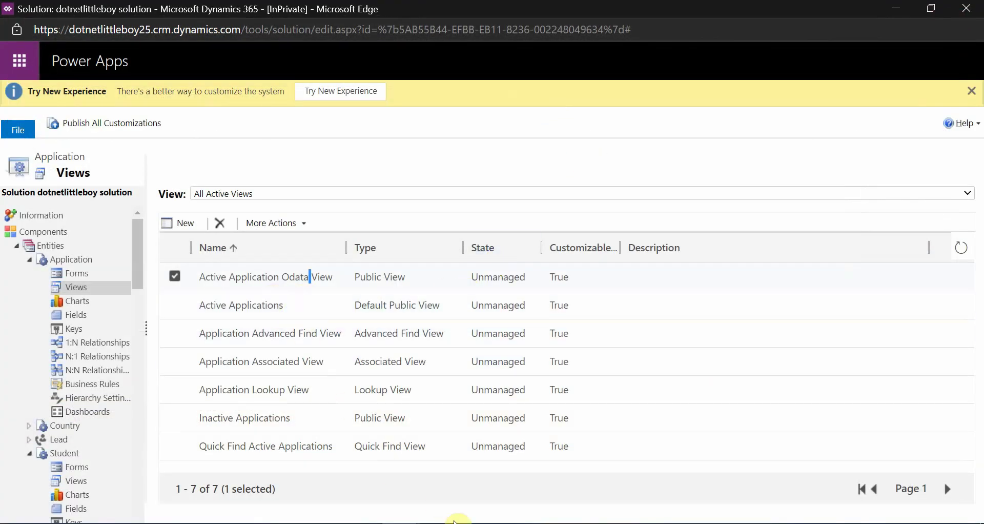
Back in the Application Entity List Odata record, enable the OData feed and turn on table permissions.
left_click(222, 484)
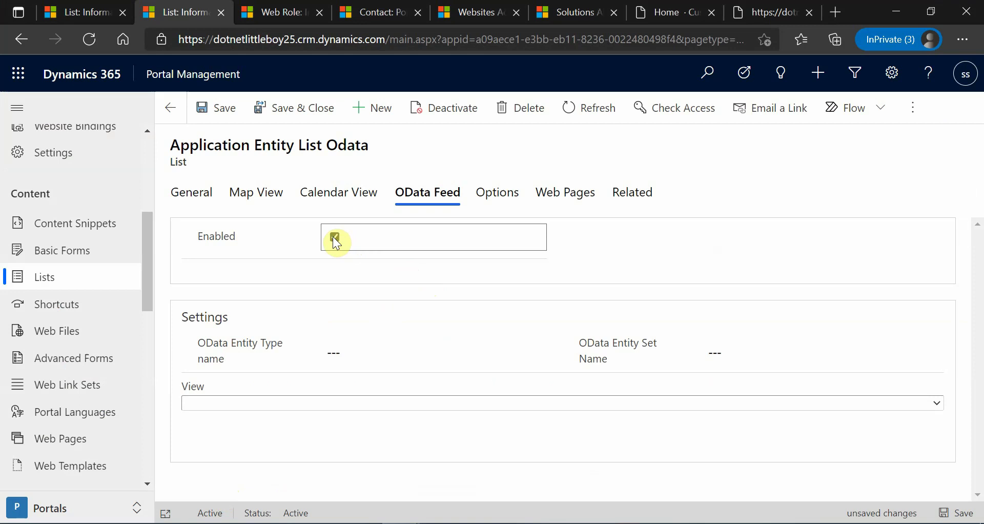
left_click(193, 192)
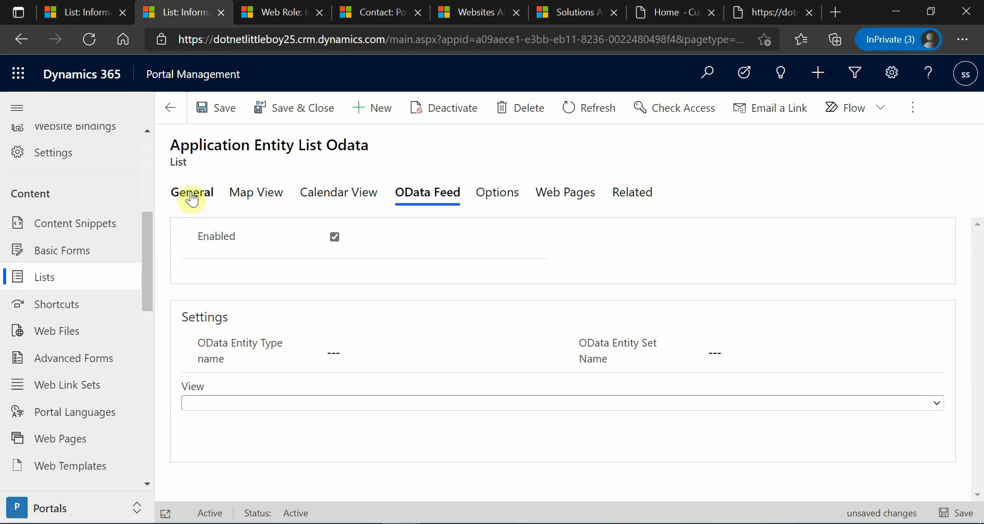
scroll(367, 392, "down", 15)
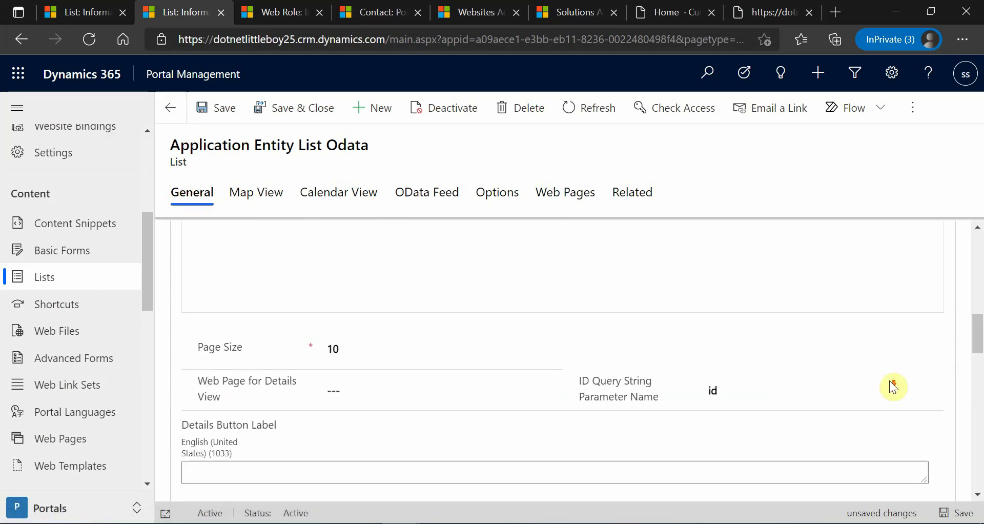
scroll(657, 416, "down", 5)
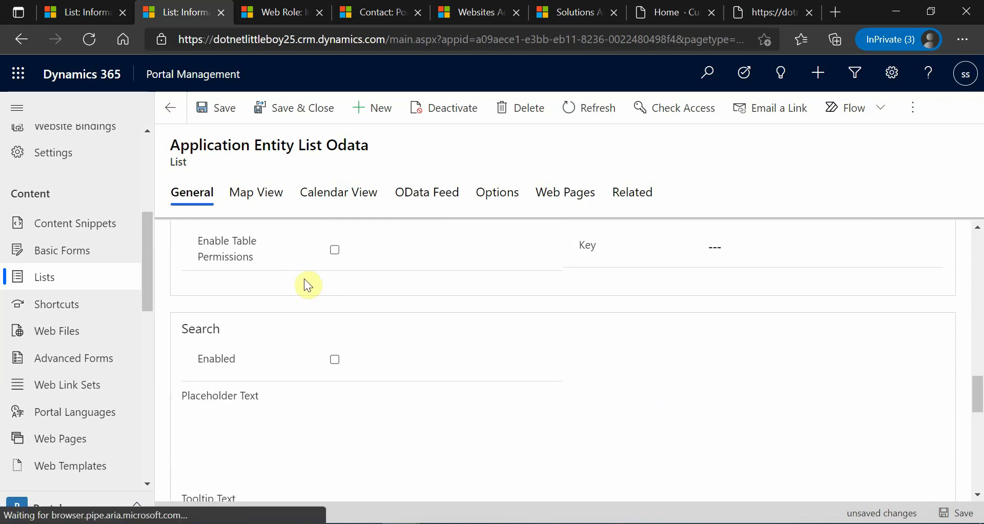
left_click(336, 251)
scroll(573, 413, "up", 8)
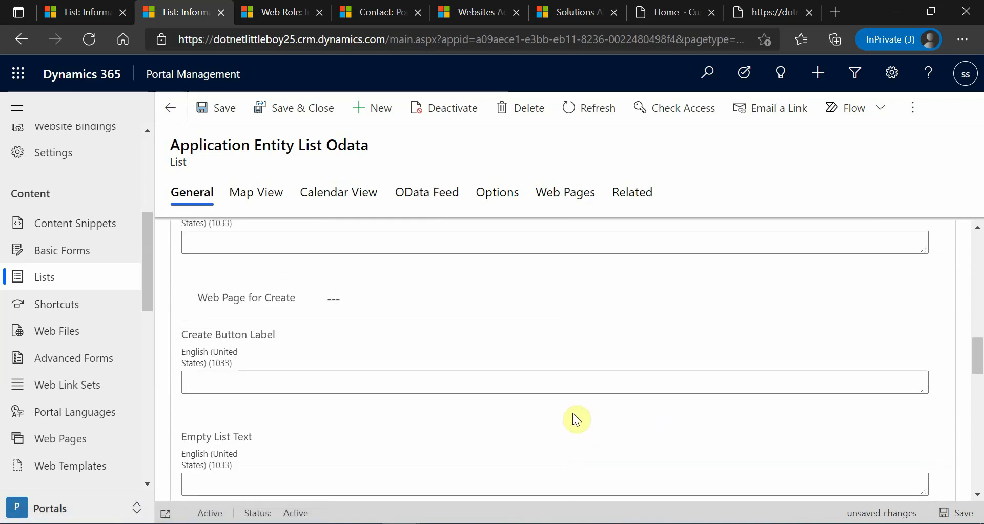
Copy the list's table name into the OData Entity Type name as dnlb_application.
left_click(436, 194)
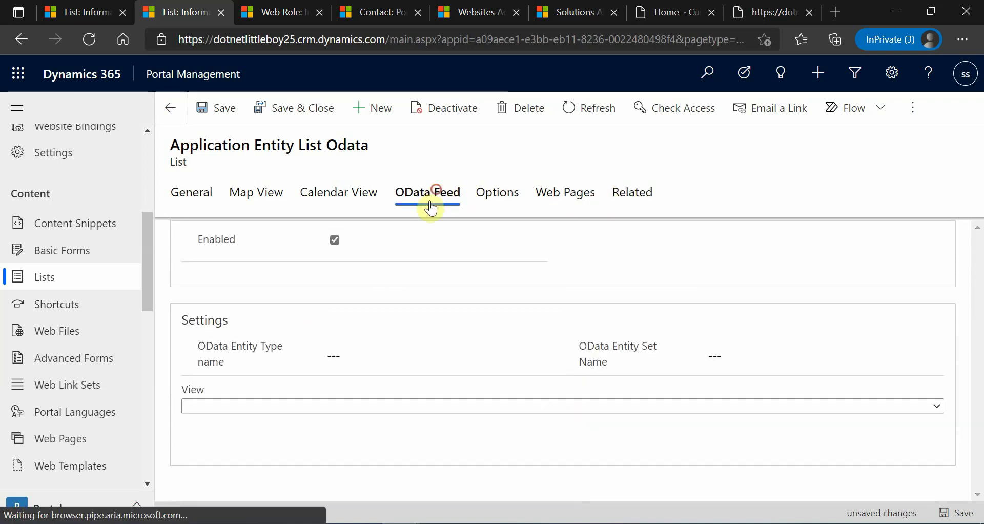
left_click(433, 358)
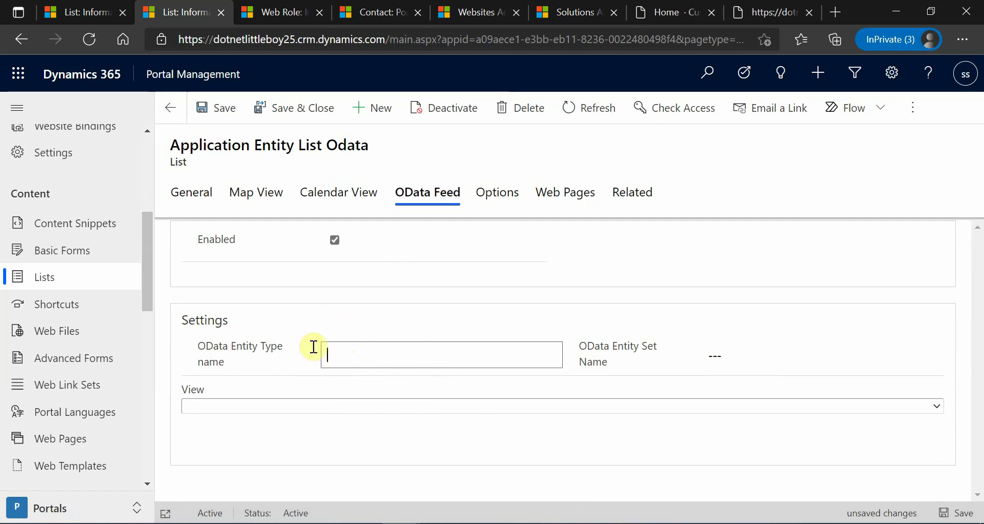
left_click(196, 192)
left_click(421, 281)
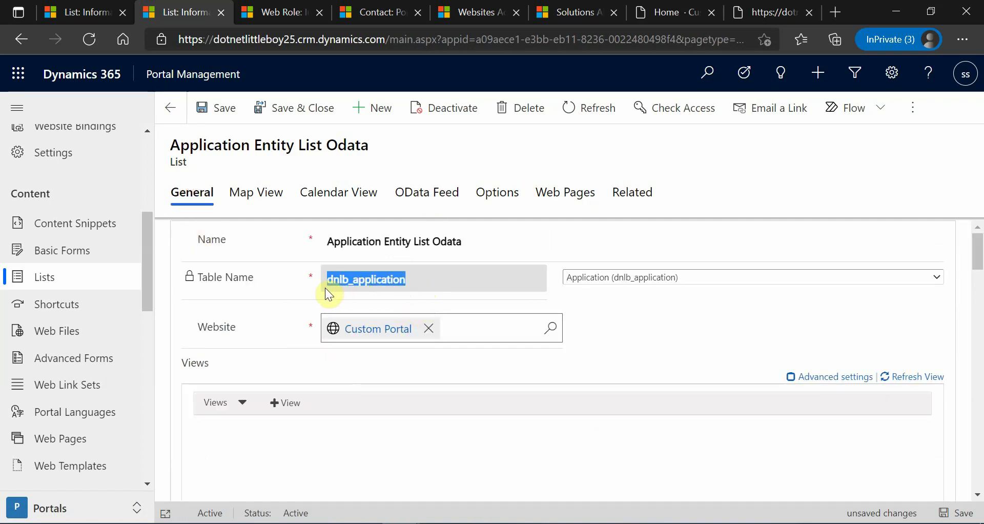
left_click(421, 191)
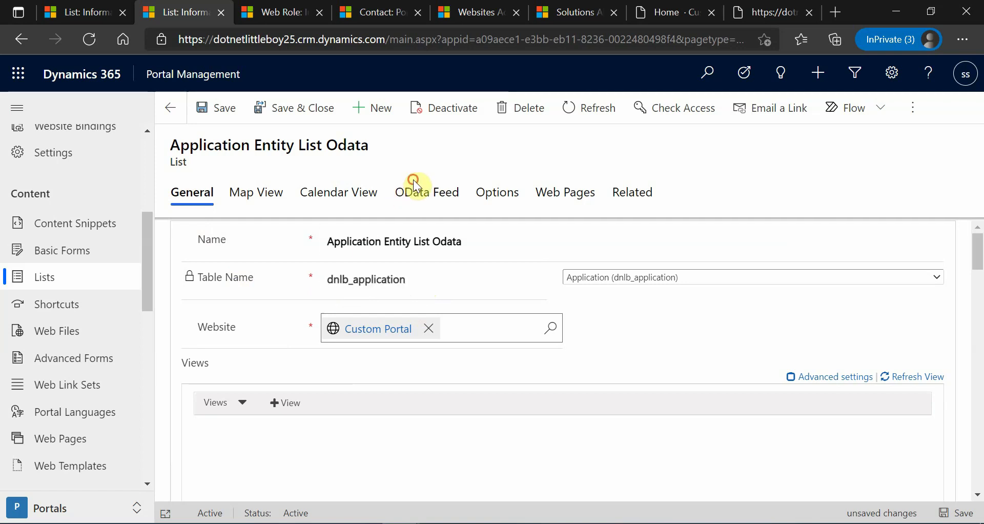
left_click(345, 361)
type("dnlb_application")
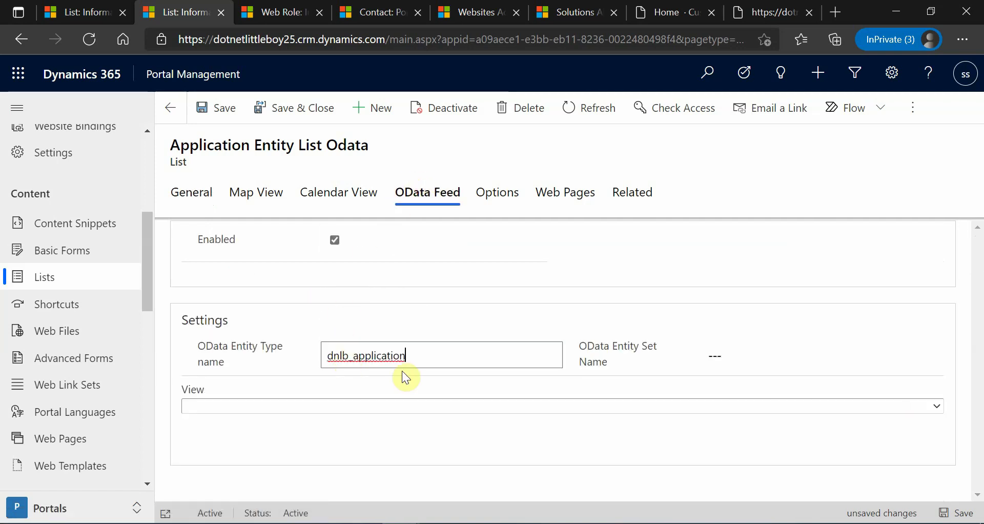
Check the entity set naming in the student feed's address and set the OData Entity Set Name to applicationset.
left_click(713, 350)
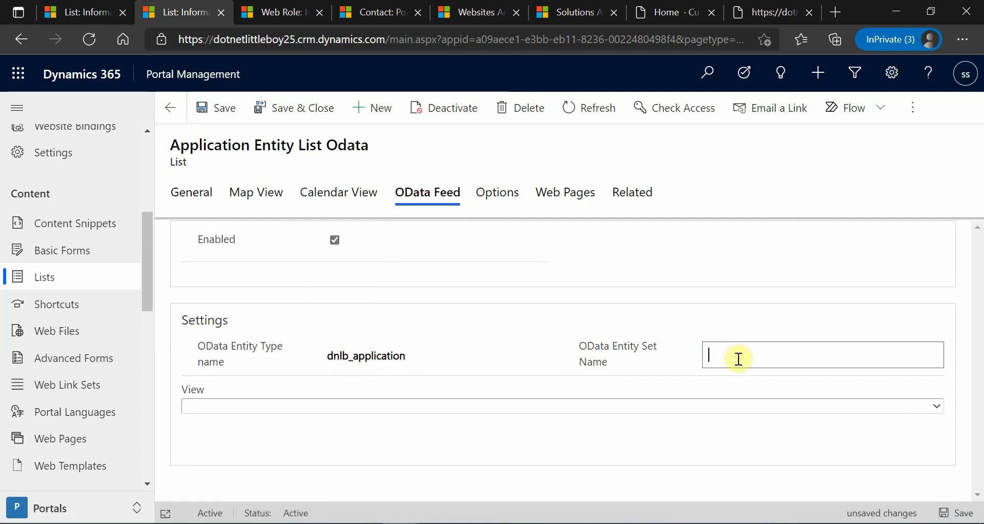
left_click(740, 10)
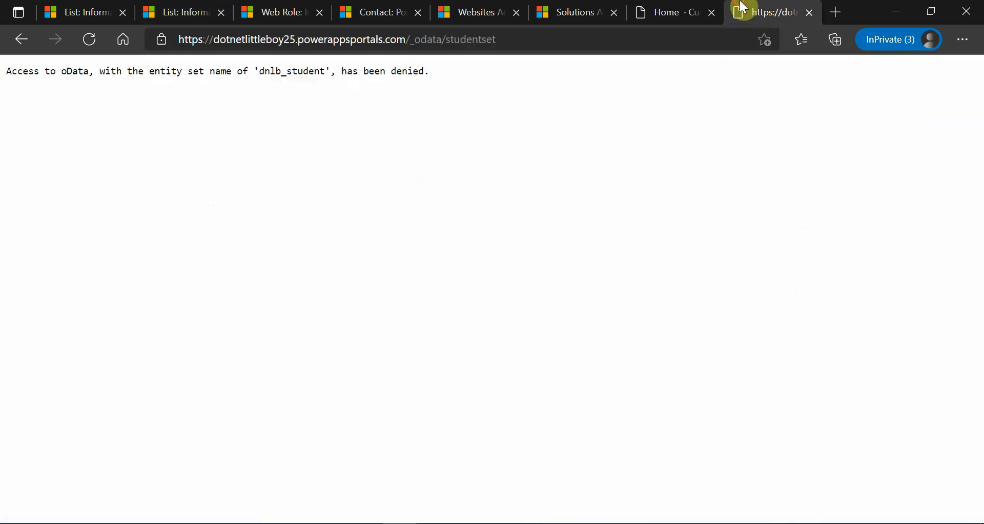
left_click(470, 41)
left_click(476, 41)
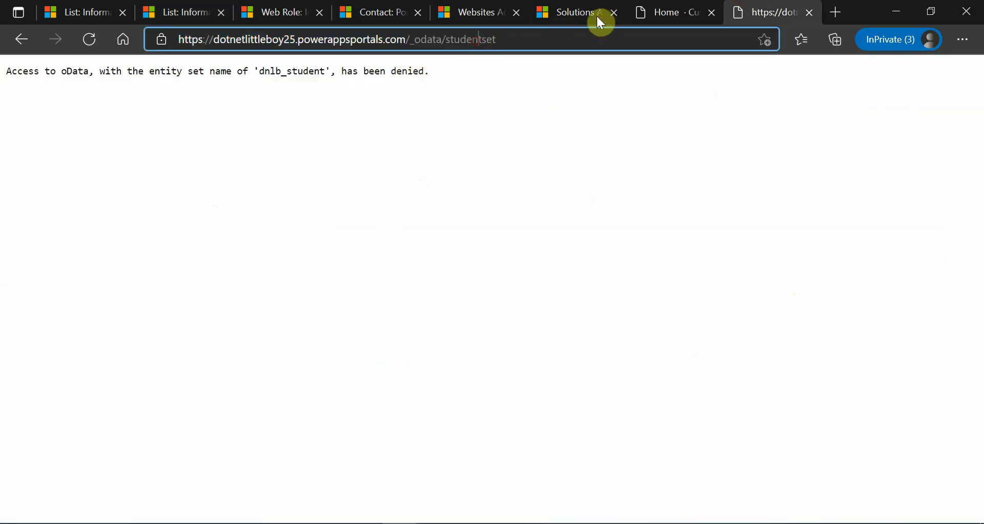
left_click(57, 11)
scroll(699, 326, "up", 10)
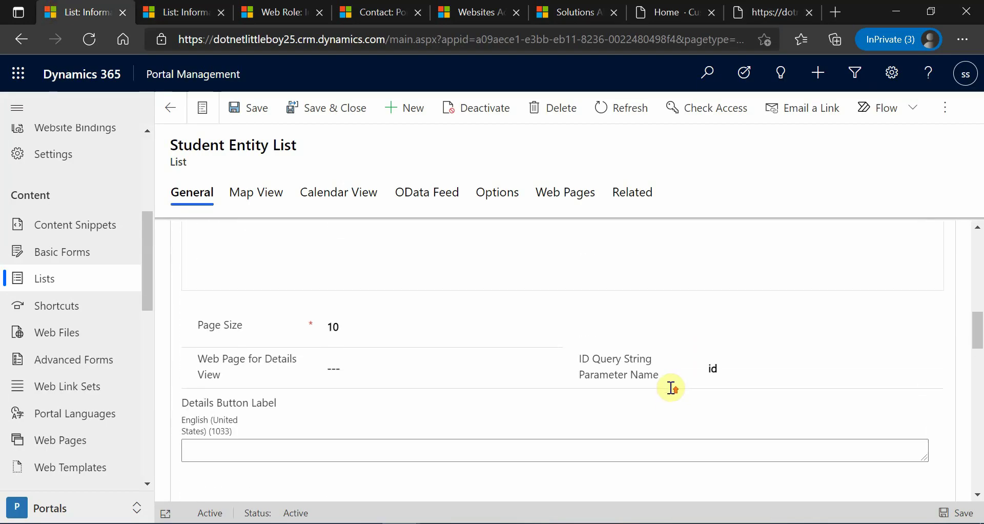
left_click(187, 9)
left_click(751, 348)
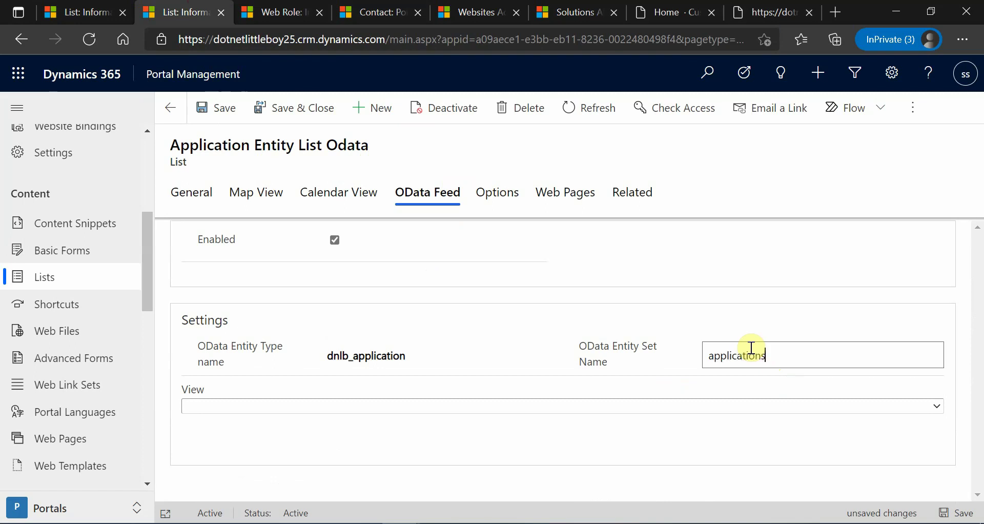
type("applicationset")
left_click(788, 146)
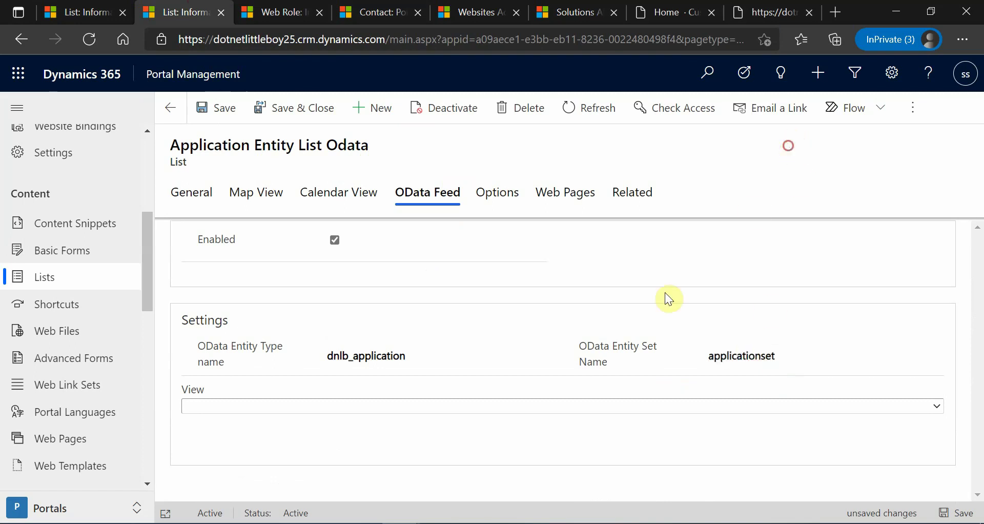
Choose Active Application Odata View as the OData feed's view and save the list record.
left_click(402, 407)
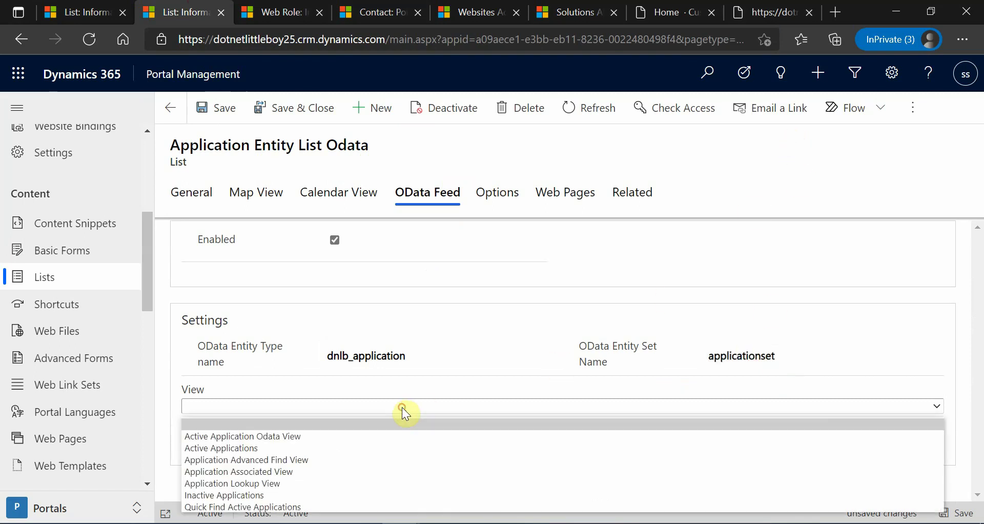
left_click(239, 435)
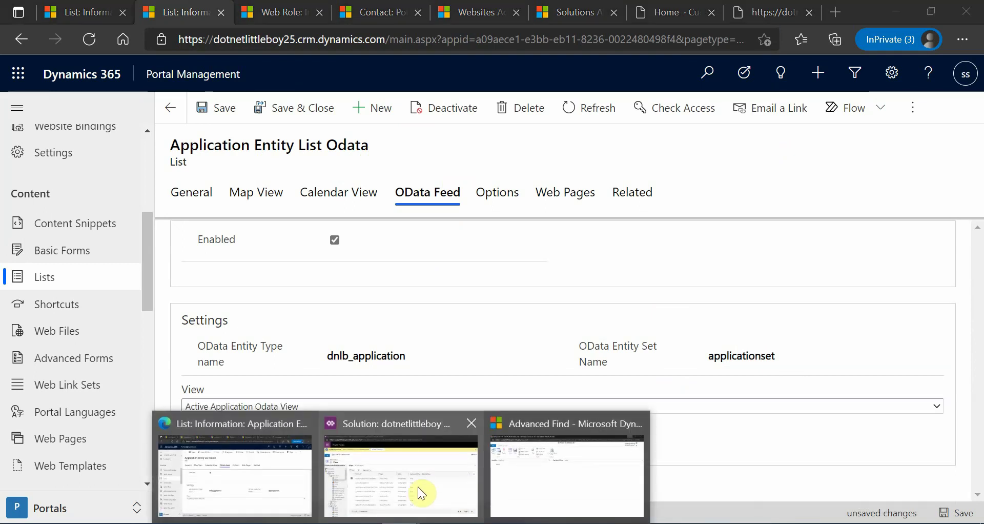
left_click(417, 486)
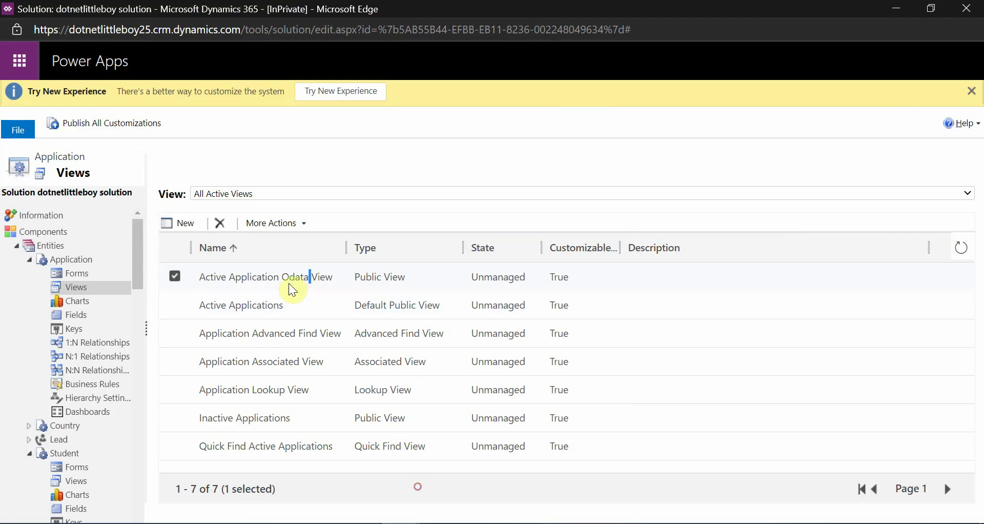
left_click(896, 9)
left_click(218, 107)
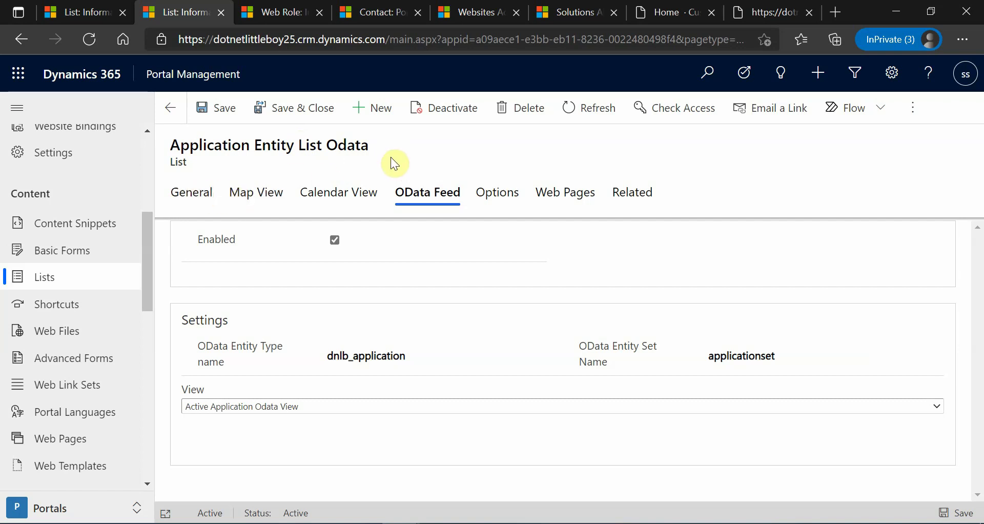
Load the portal's root _odata/ address and look for the applicationset collection in the service document.
left_click(769, 11)
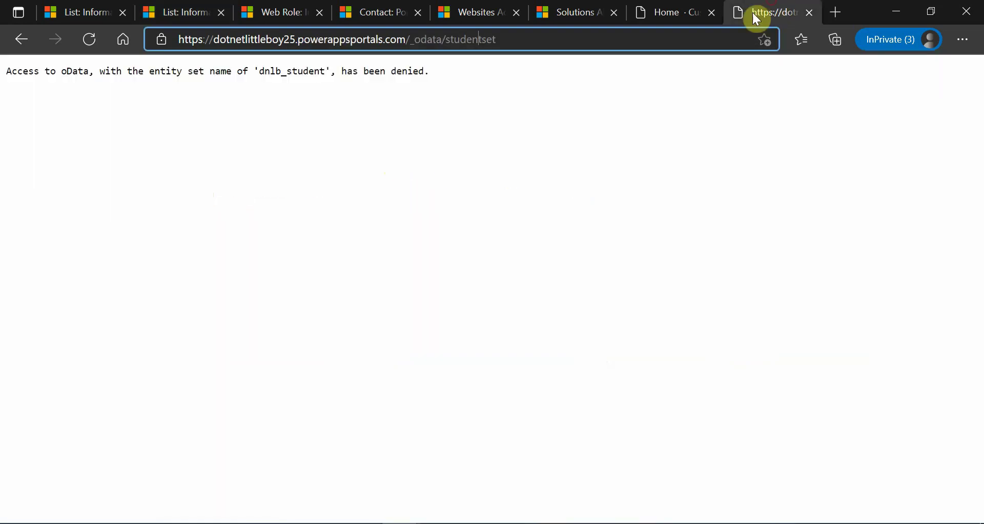
left_click(609, 48)
key("BackSpace")
key("BackSpace")
key("BackSpace")
key("BackSpace")
key("BackSpace")
key("BackSpace")
key("BackSpace")
key("BackSpace")
key("BackSpace")
key("BackSpace")
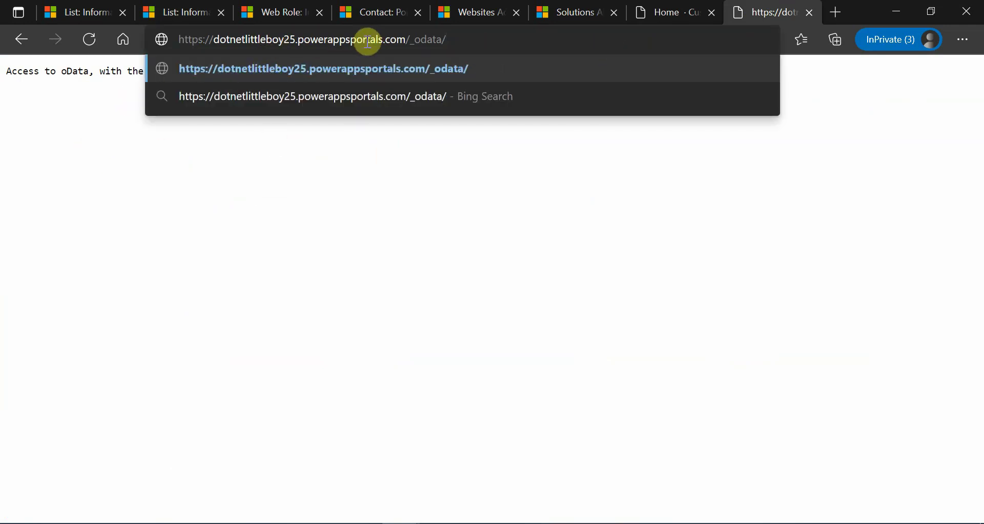
key("Return")
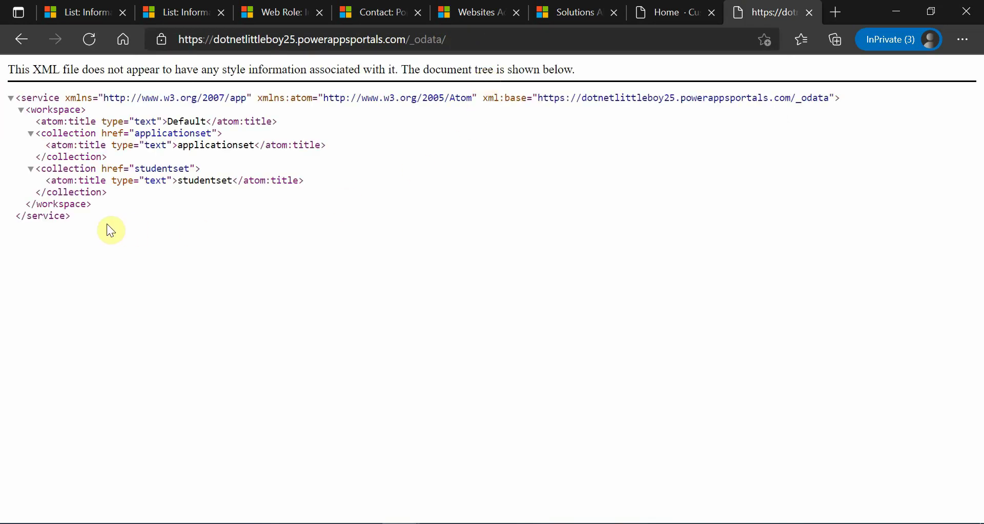
left_click_drag(179, 142, 254, 146)
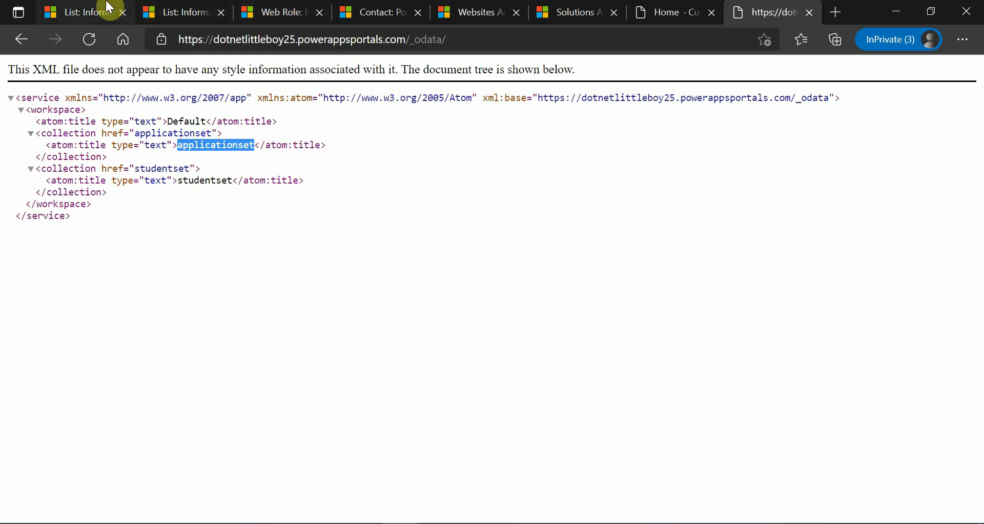
Check the Enable Table Permissions setting in the Application Entity List Odata record.
left_click(182, 11)
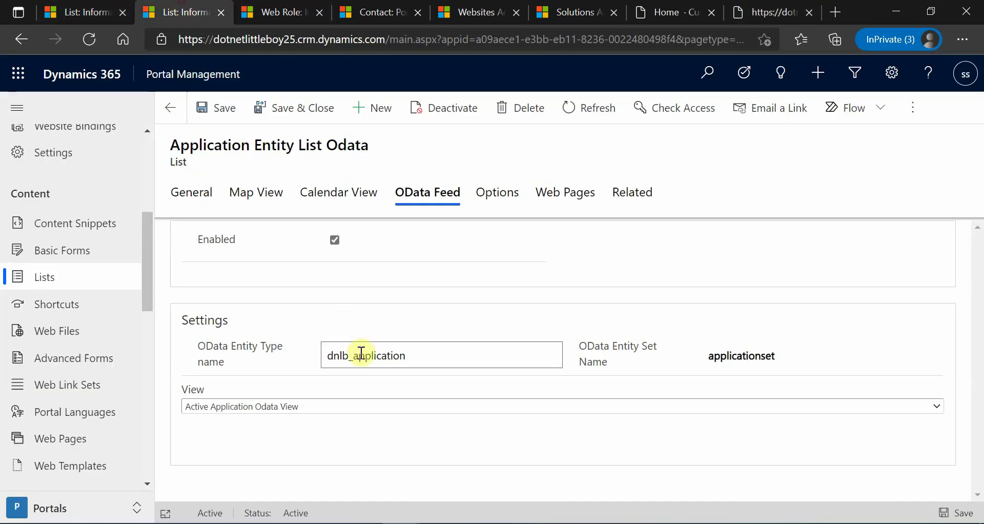
left_click(200, 192)
scroll(356, 398, "down", 10)
scroll(512, 424, "up", 4)
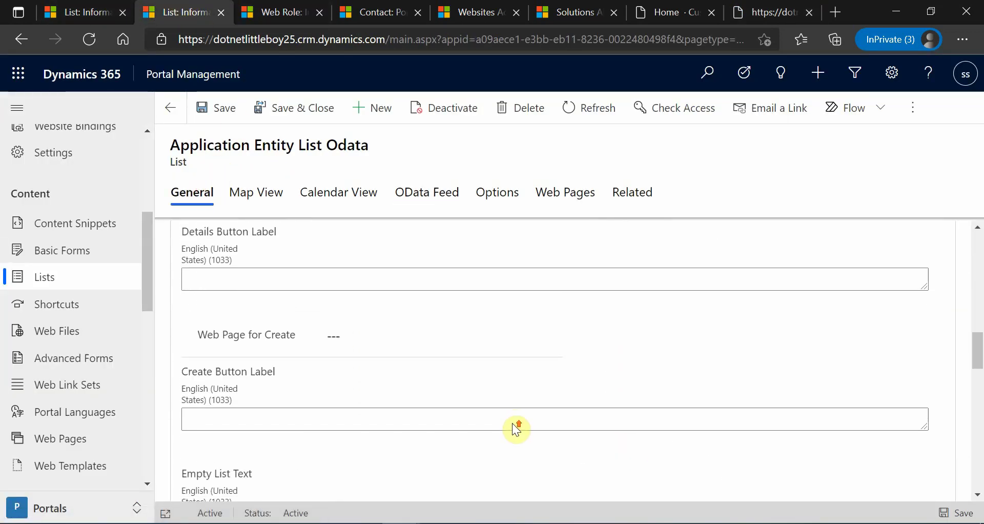
scroll(516, 426, "down", 5)
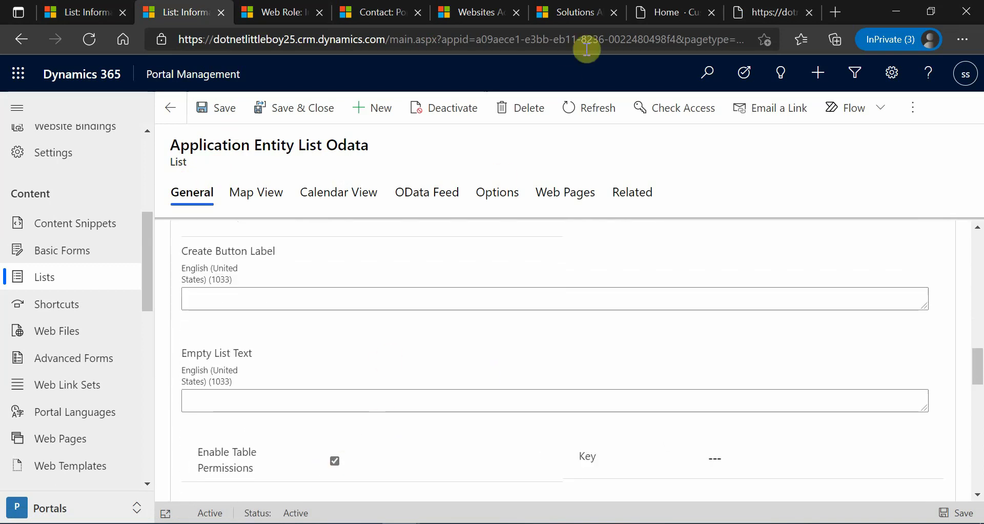
Load the portal's _odata/applicationset address to test anonymous access to the Application feed.
left_click(751, 11)
left_click(505, 41)
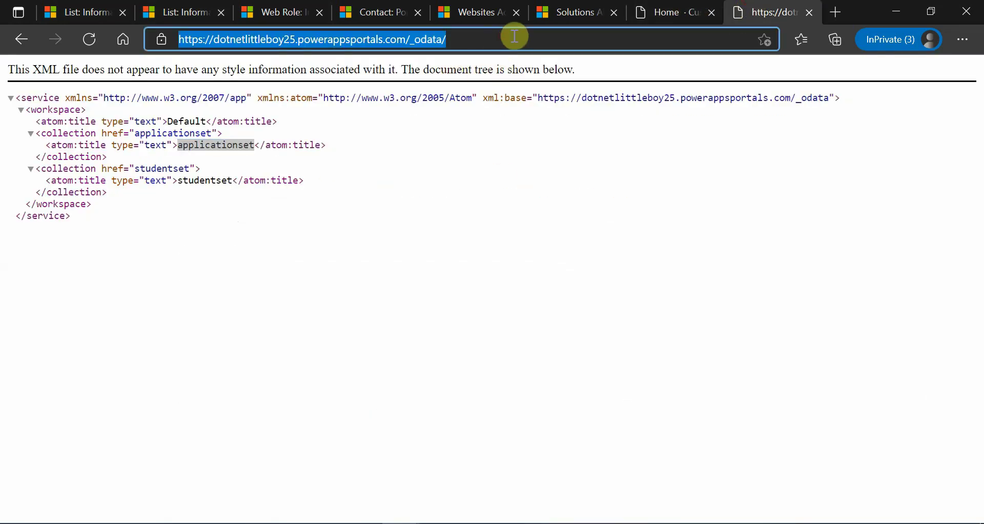
left_click(550, 45)
type("ap")
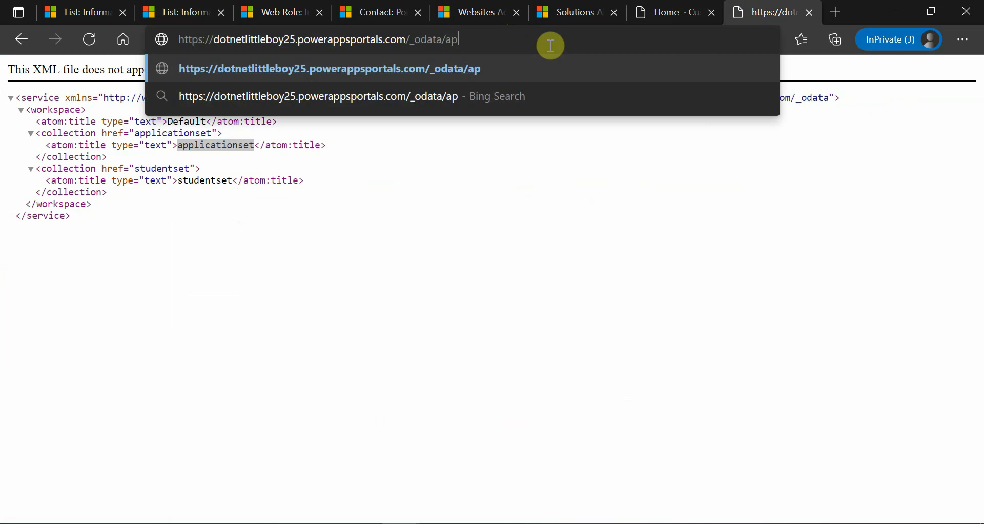
type("pli")
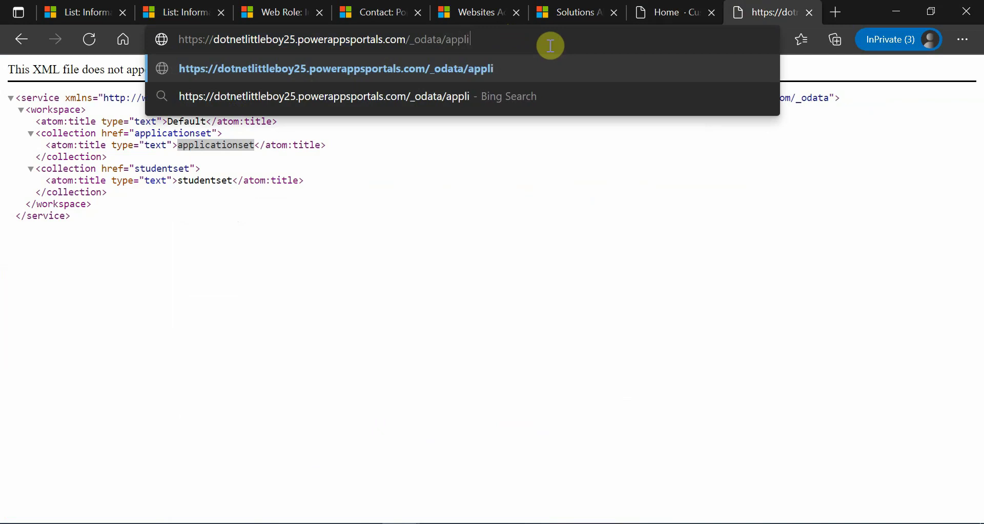
type("catinose")
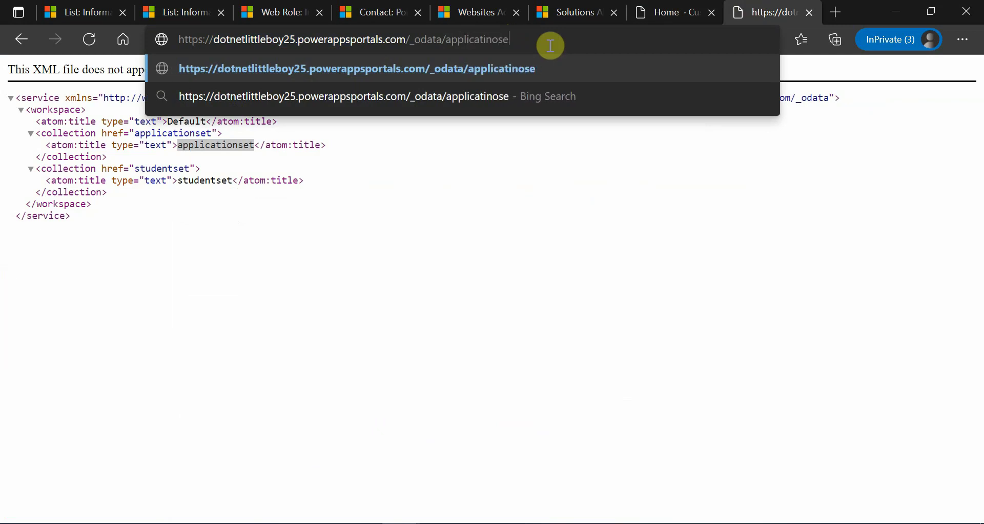
key("BackSpace")
key("BackSpace")
key("BackSpace")
key("BackSpace")
key("BackSpace")
type("ionset")
key("Return")
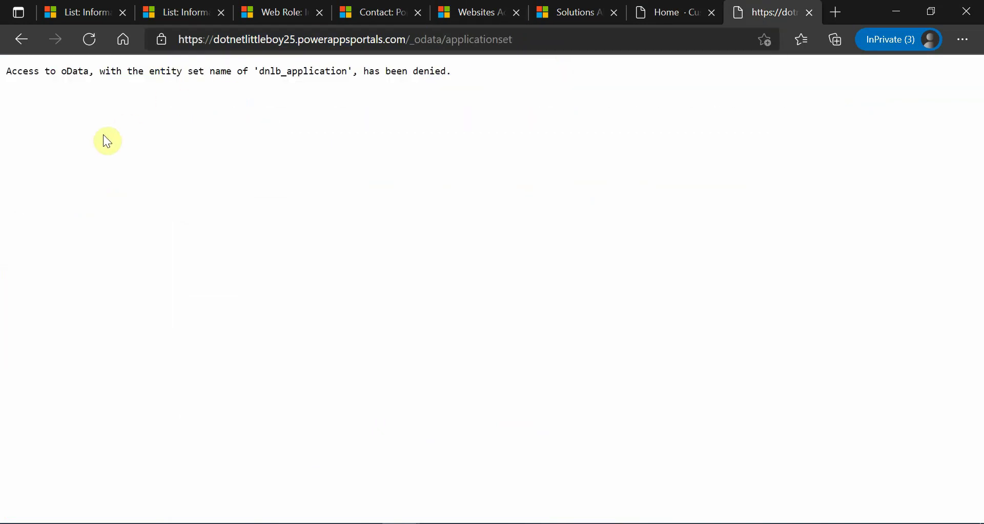
Recheck the Enable Table Permissions setting on the Application Entity List Odata record.
left_click(207, 12)
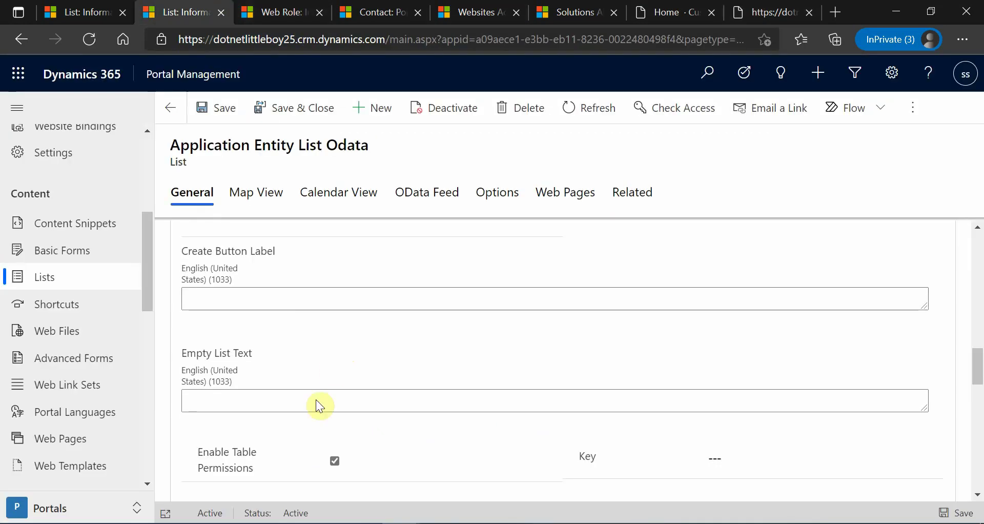
scroll(382, 426, "up", 3)
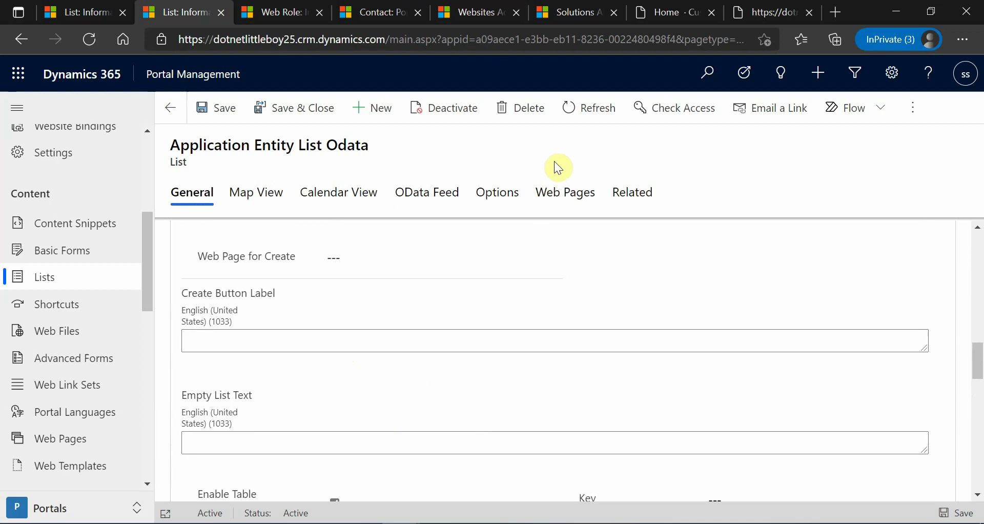
scroll(336, 439, "down", 1)
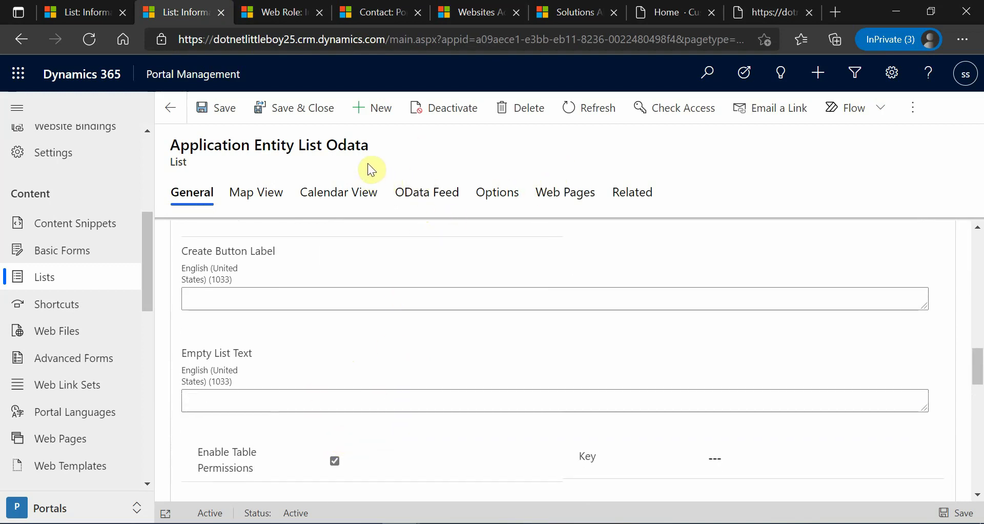
Review the table permissions of the contact's DNLB General Users web role and return to the contact's web roles.
left_click(390, 8)
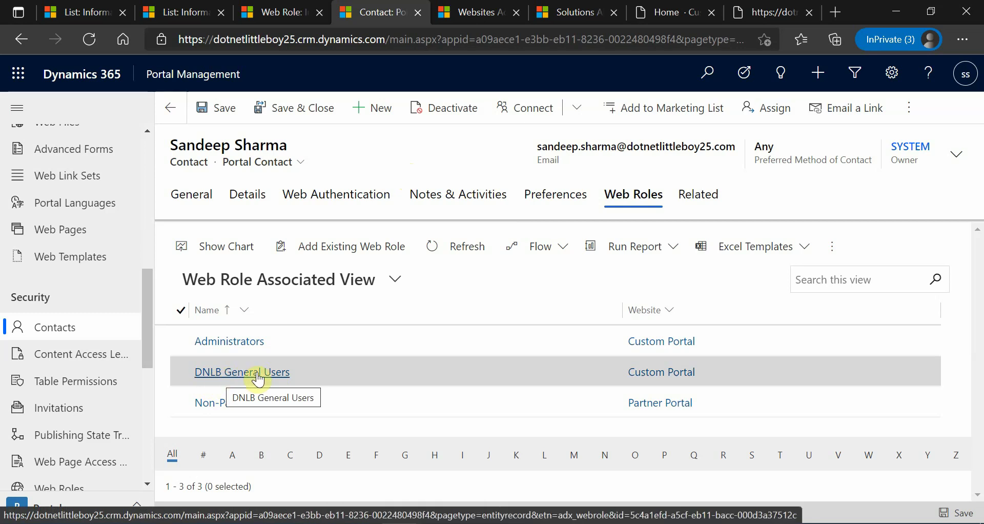
left_click(233, 373)
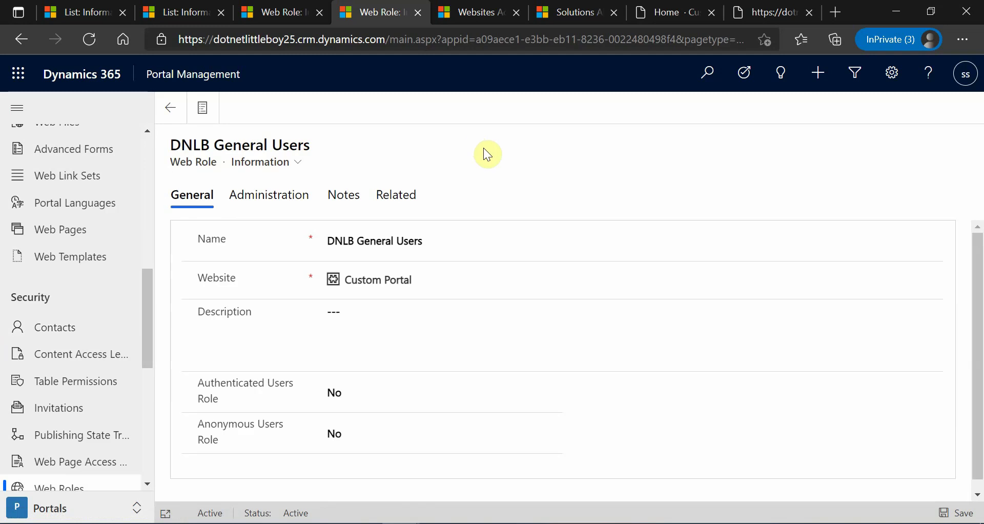
left_click(403, 194)
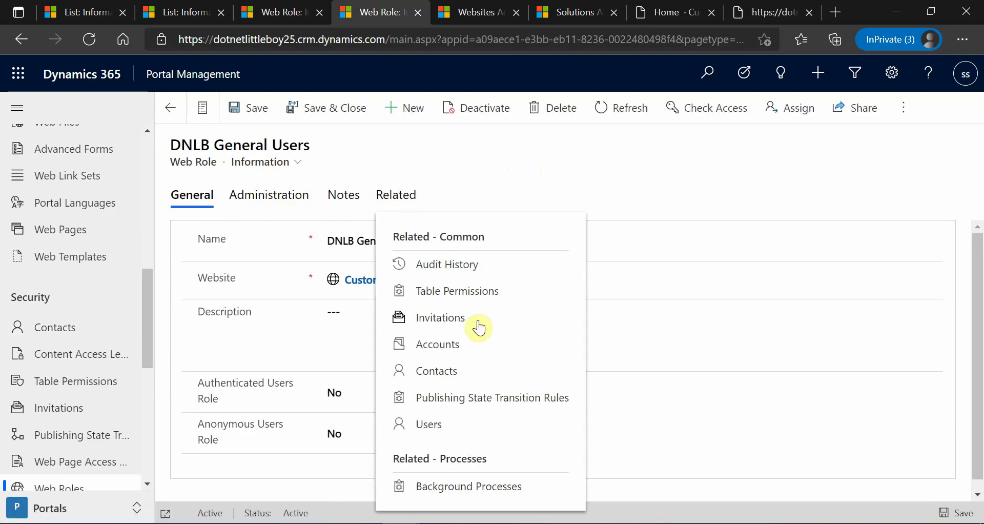
left_click(528, 261)
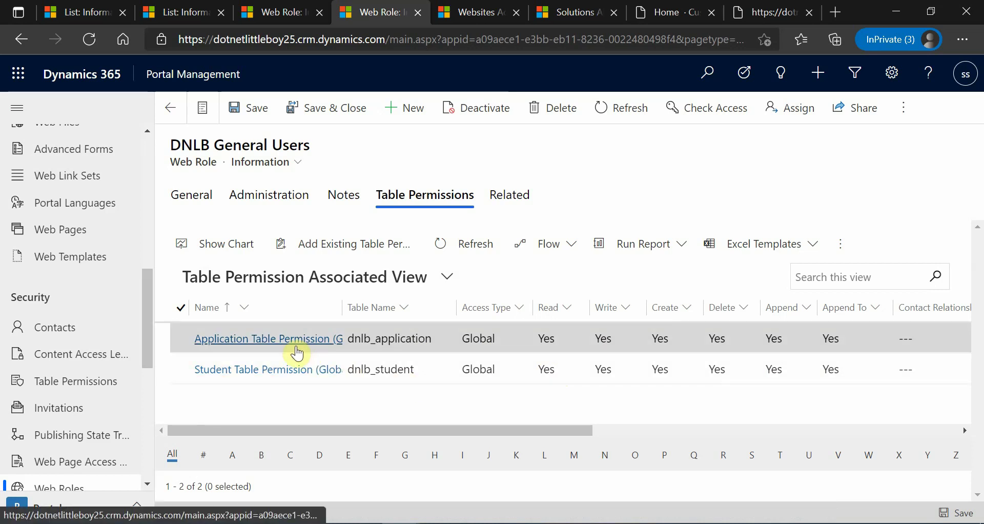
left_click(170, 120)
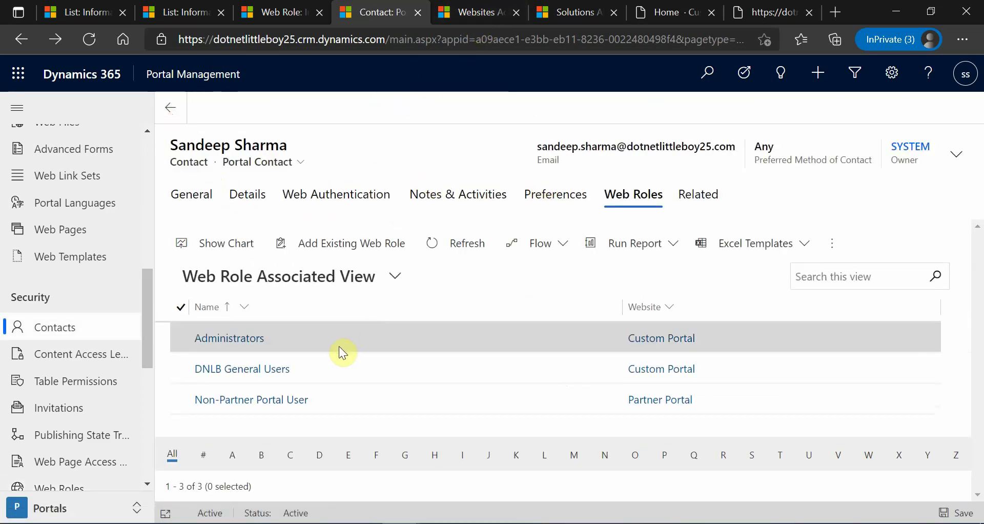
Recheck the Application feed page and the Enable Table Permissions setting of the Student Entity List.
left_click(761, 12)
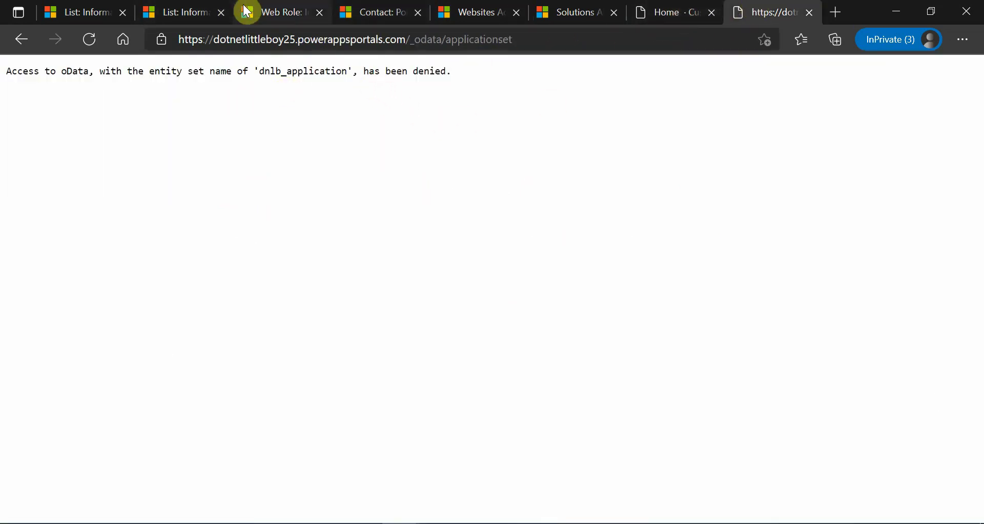
left_click(72, 10)
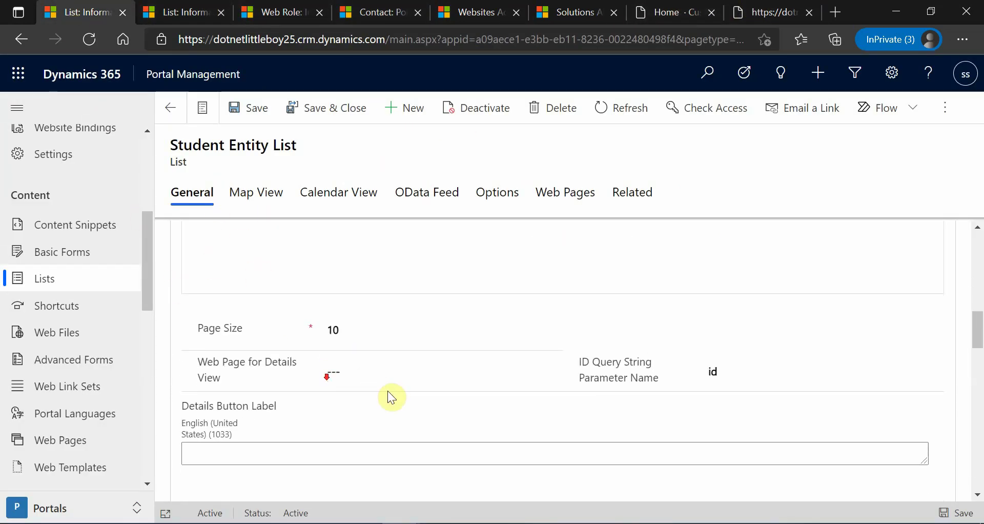
scroll(367, 386, "down", 6)
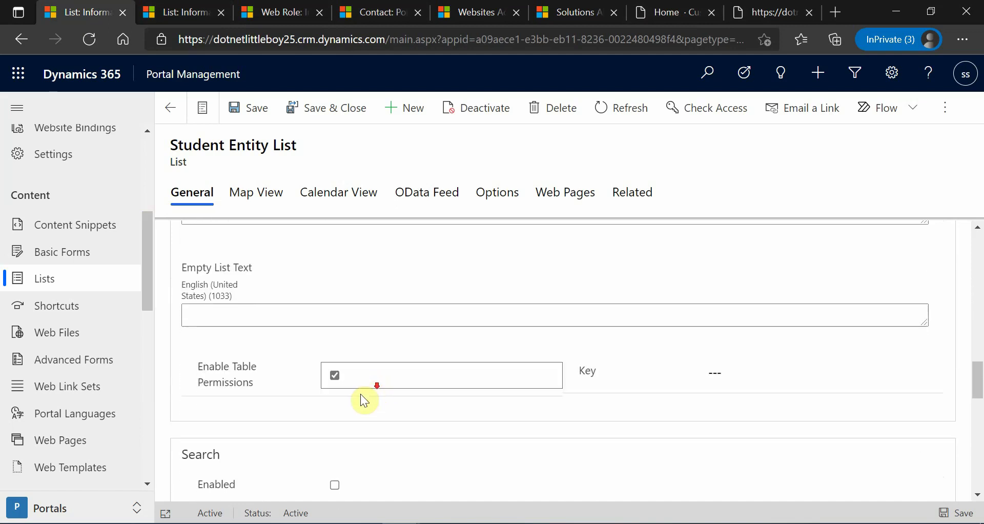
Sign in to the portal with the contact's local user name and account password, and go to the home page.
left_click(674, 13)
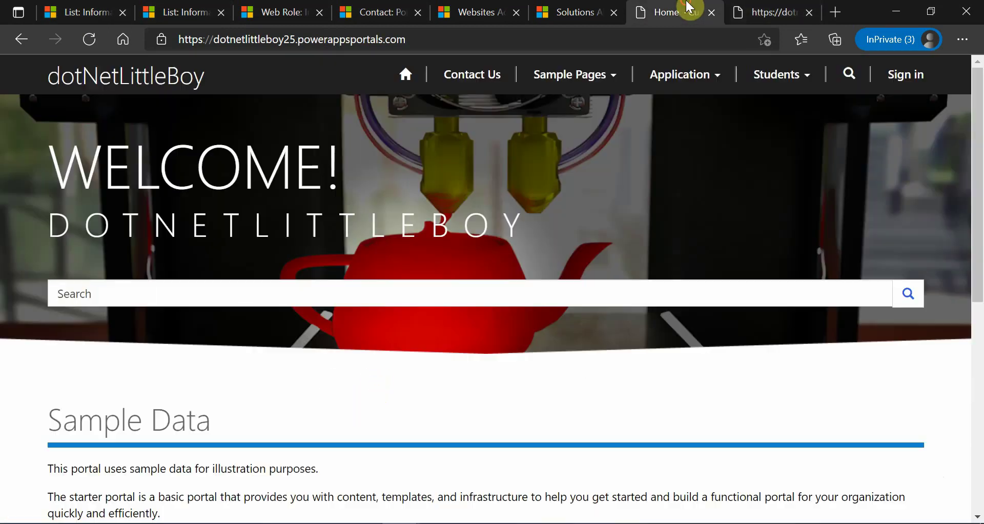
left_click(899, 77)
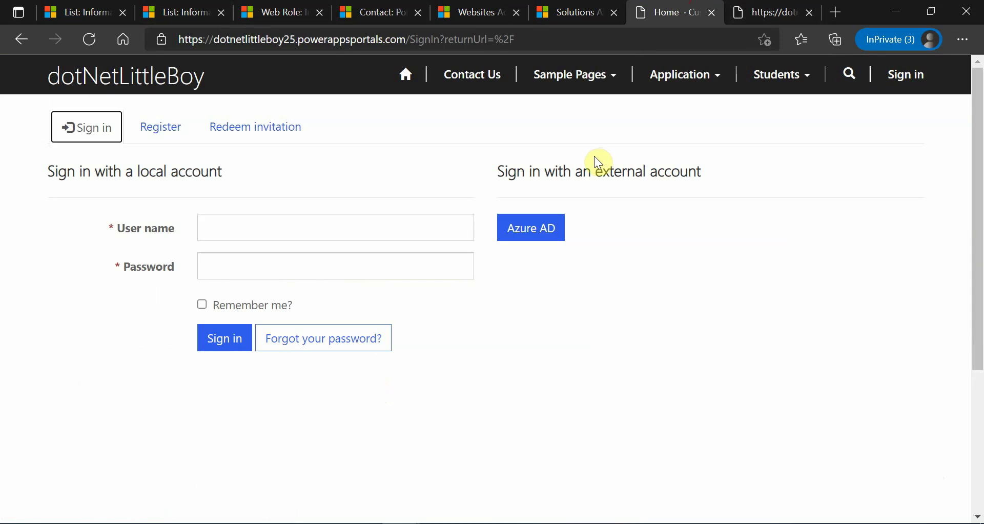
left_click(358, 230)
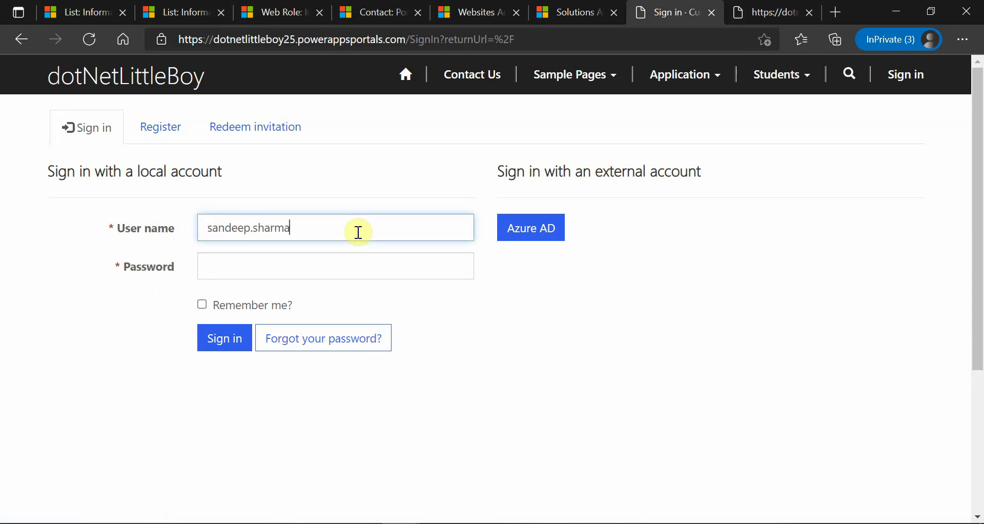
key("Tab")
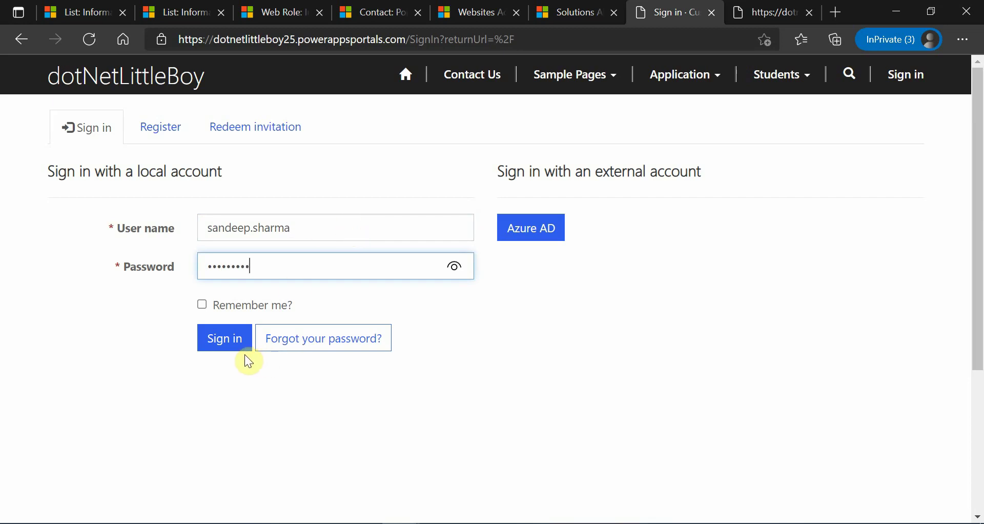
left_click(240, 342)
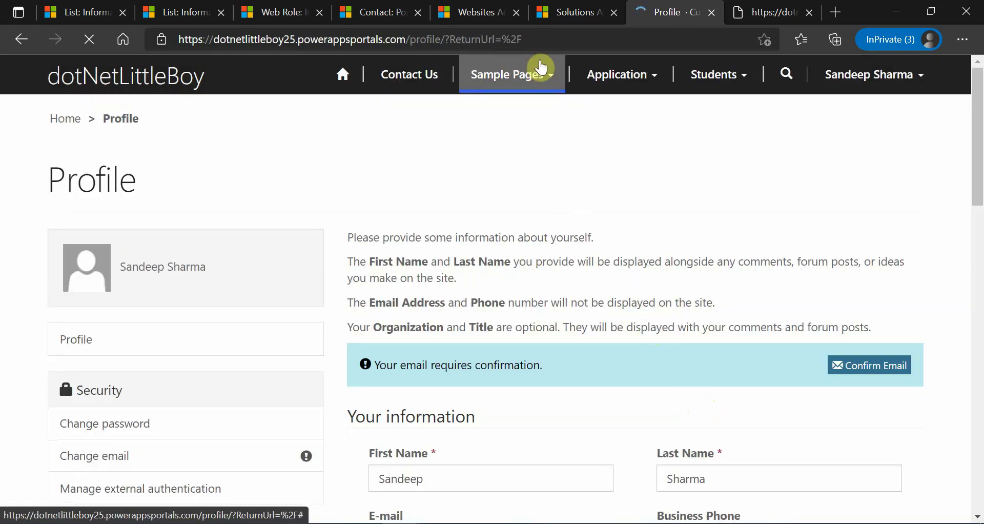
left_click(337, 90)
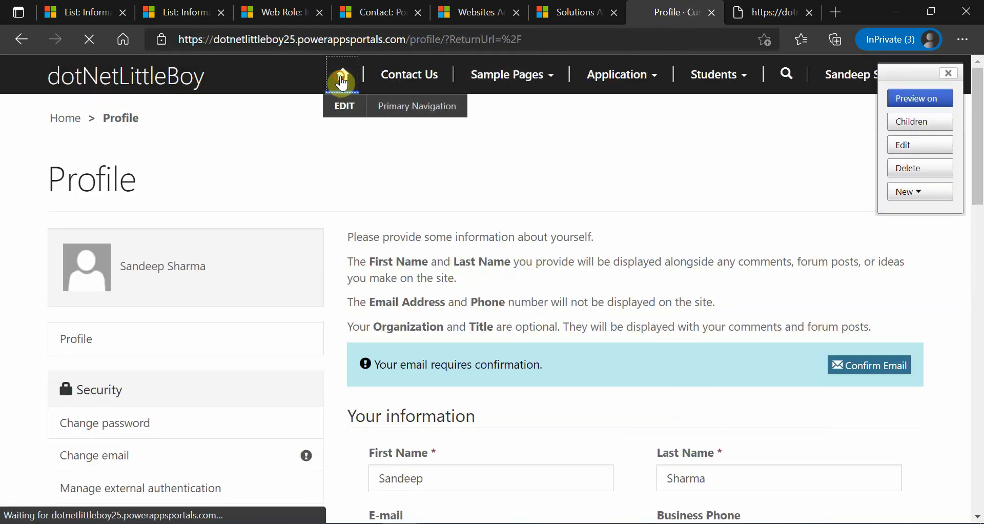
Reload the _odata/applicationset feed while signed in to the portal.
left_click(768, 11)
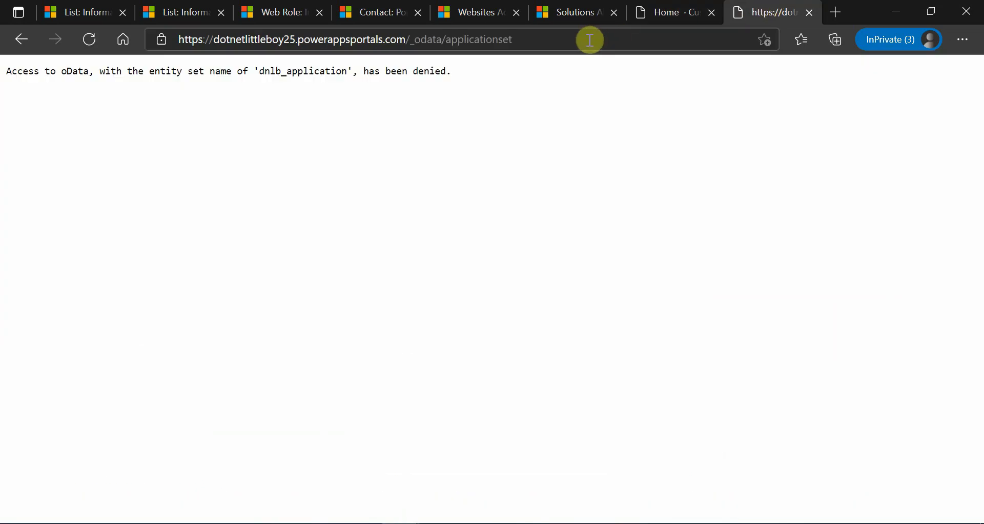
left_click(661, 11)
left_click(782, 10)
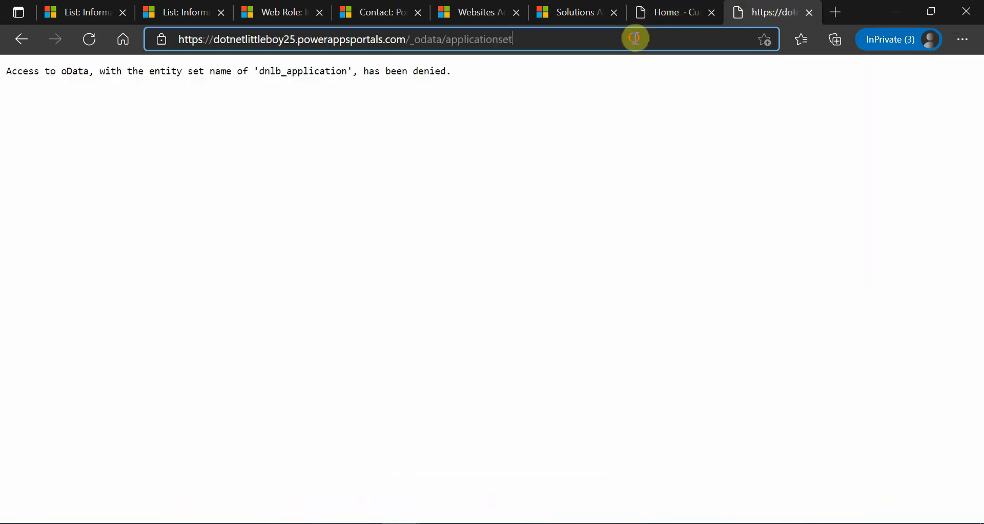
left_click(630, 39)
key("Return")
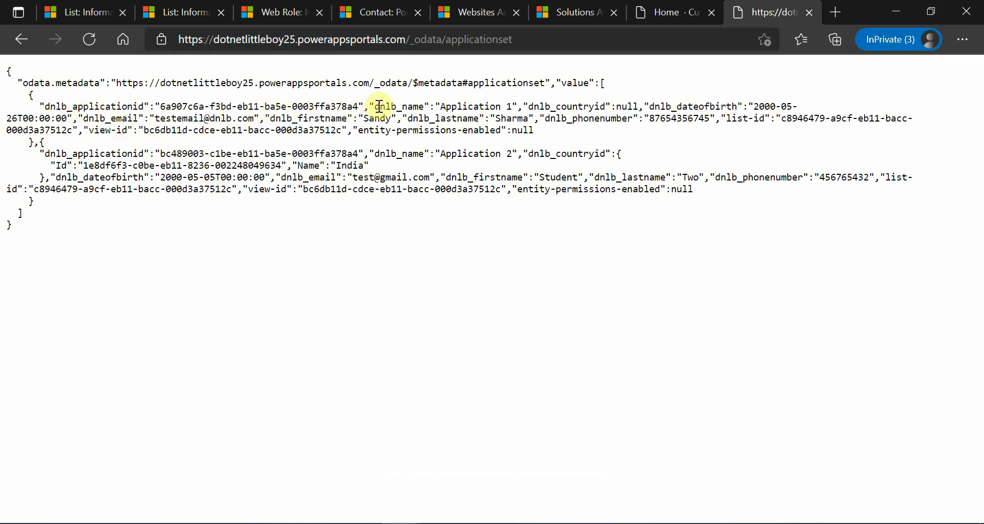
Compare the fields of the feed's first application record with the Active Application Odata View in the dotnetlittleboy solution.
left_click_drag(373, 102, 421, 114)
mouse_move(394, 519)
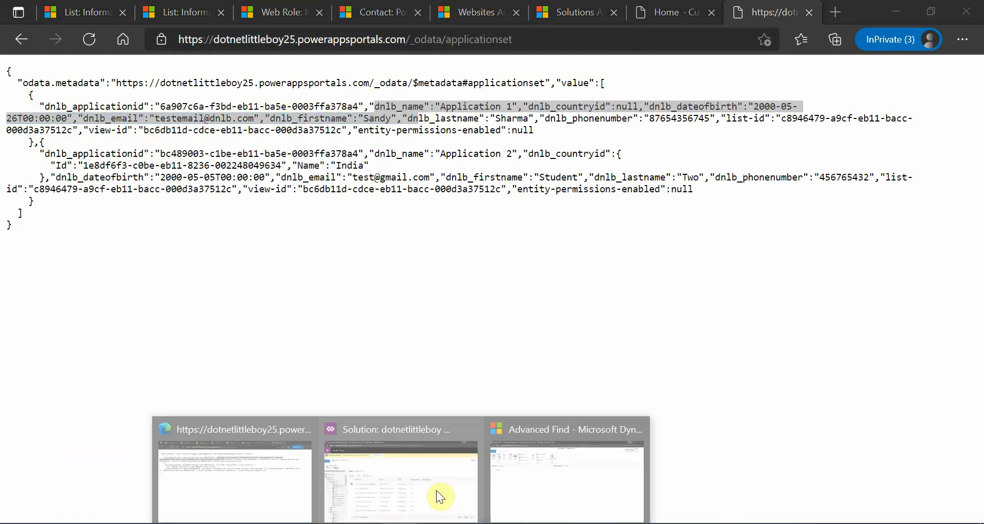
left_click(451, 479)
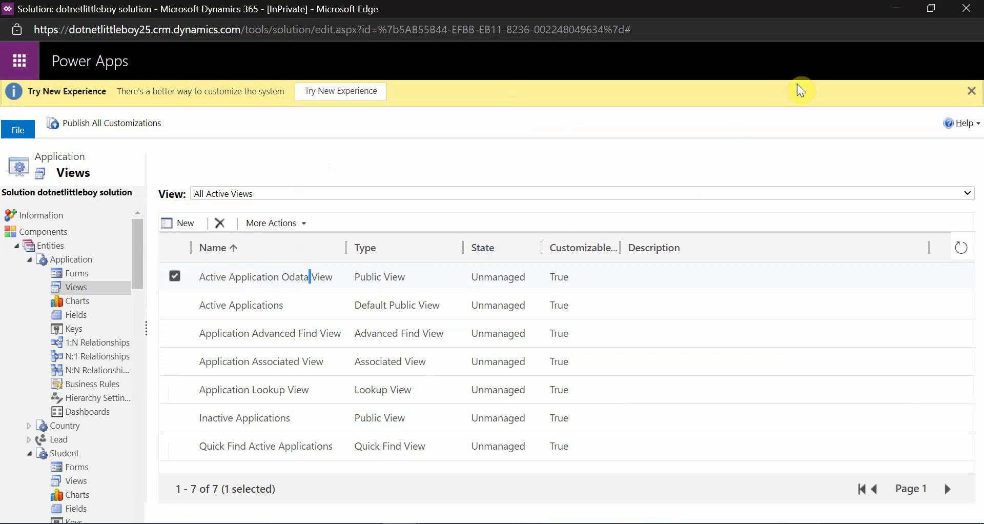
left_click(892, 7)
left_click(515, 136)
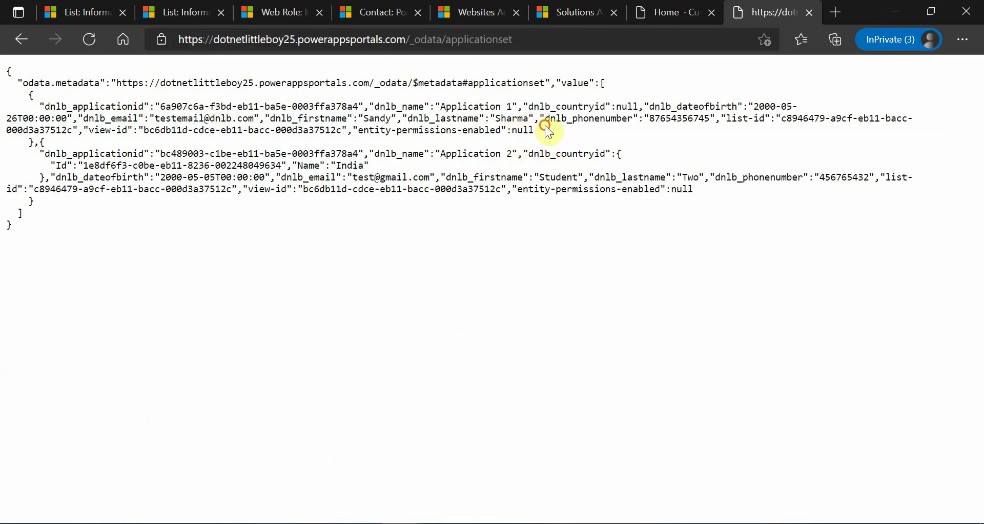
left_click_drag(382, 106, 431, 109)
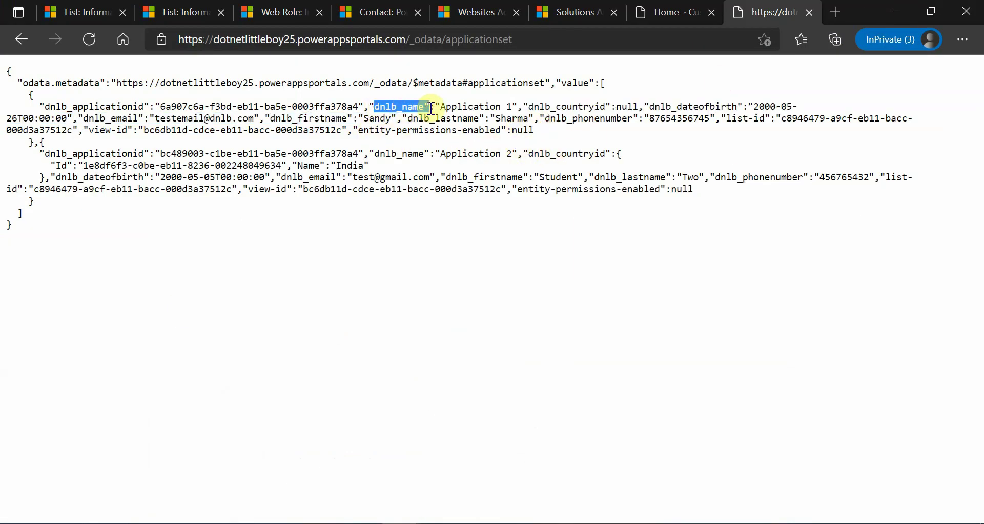
left_click(441, 136)
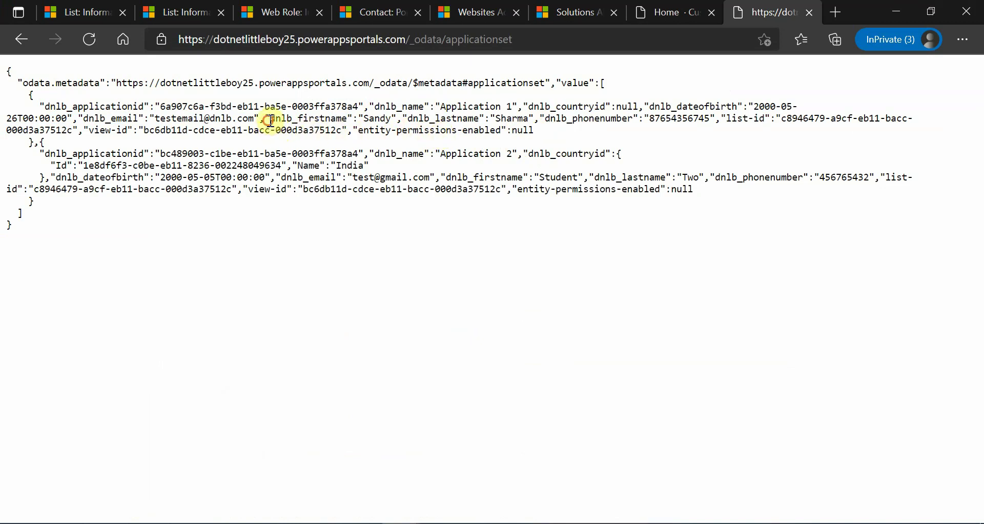
left_click_drag(269, 120, 353, 119)
left_click(177, 152)
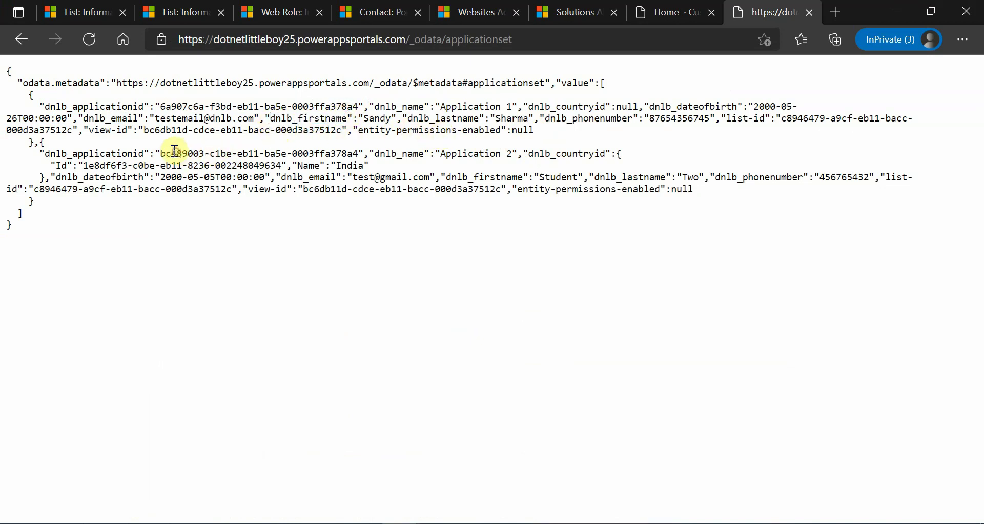
Look up the Active Application Odata View in the solution's Application views again and examine the feed's returned columns.
mouse_move(399, 518)
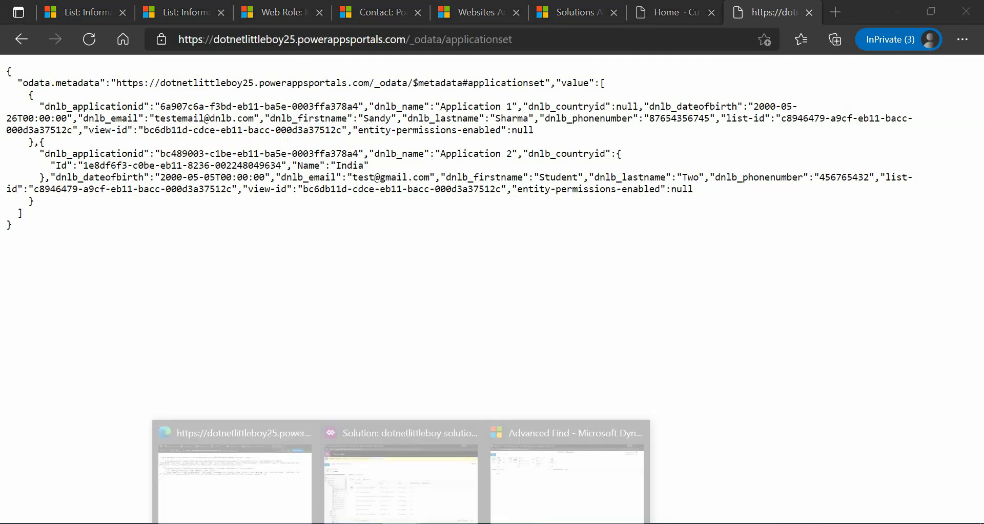
left_click(426, 481)
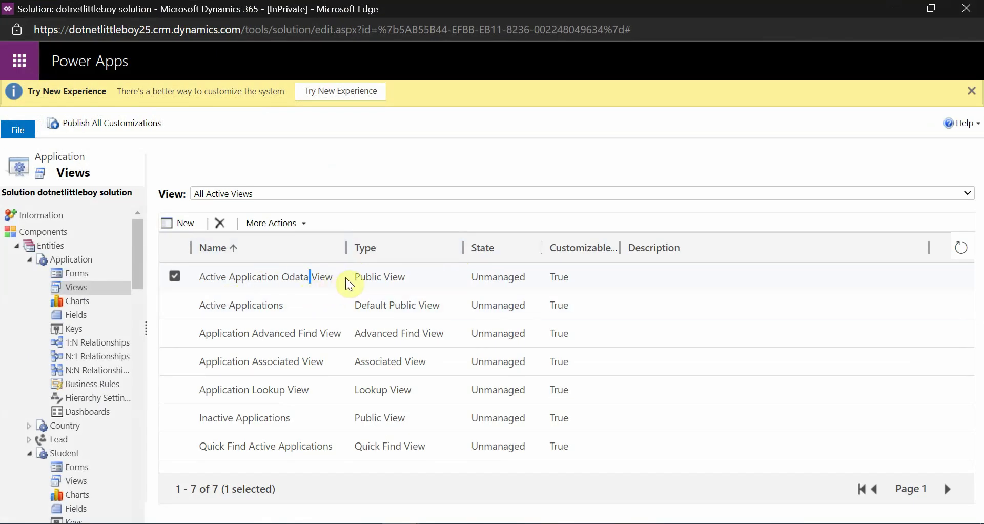
left_click(896, 9)
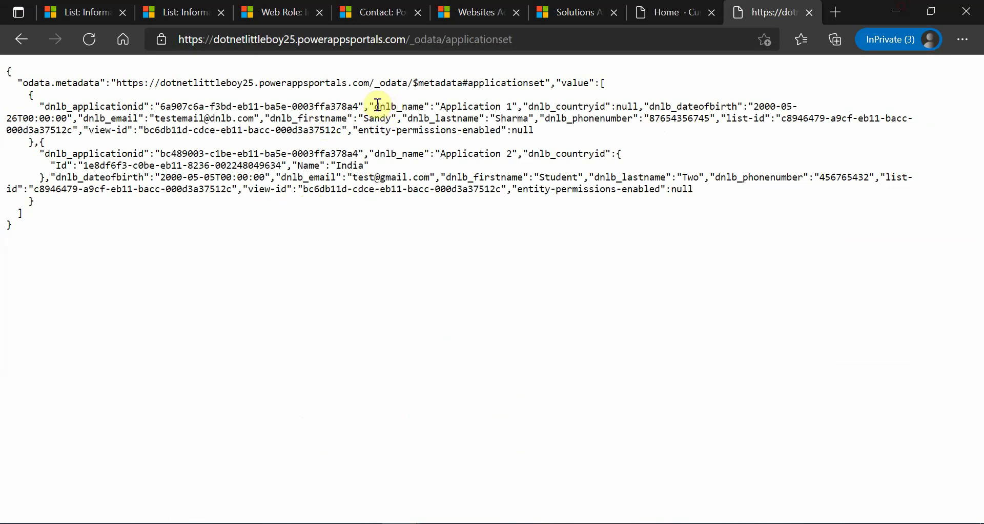
left_click_drag(375, 105, 423, 121)
left_click(420, 139)
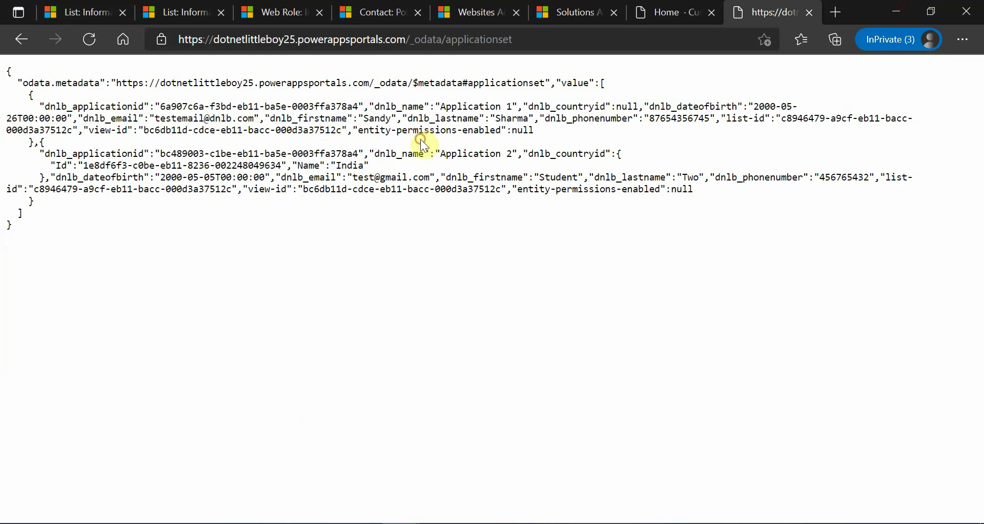
Extend the applicationset feed address with ?$filter=dnlb_email eq, copying the field name from the feed's first record.
left_click(546, 43)
left_click(503, 144)
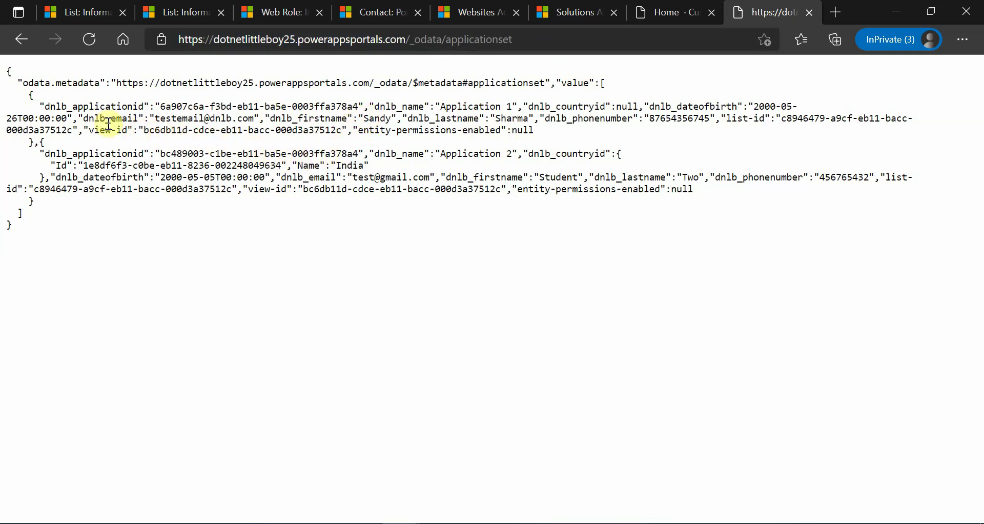
left_click_drag(85, 117, 136, 118)
key("ctrl+c")
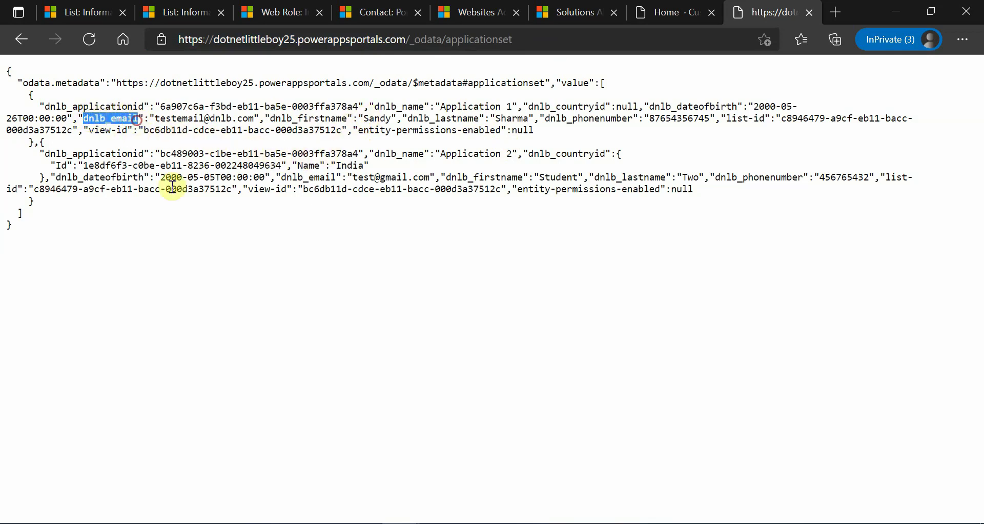
left_click(551, 39)
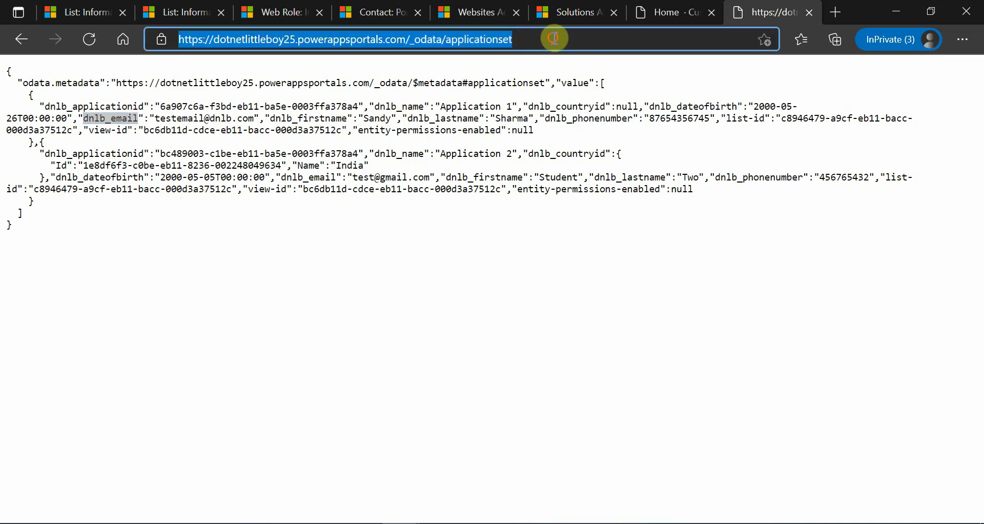
left_click(571, 40)
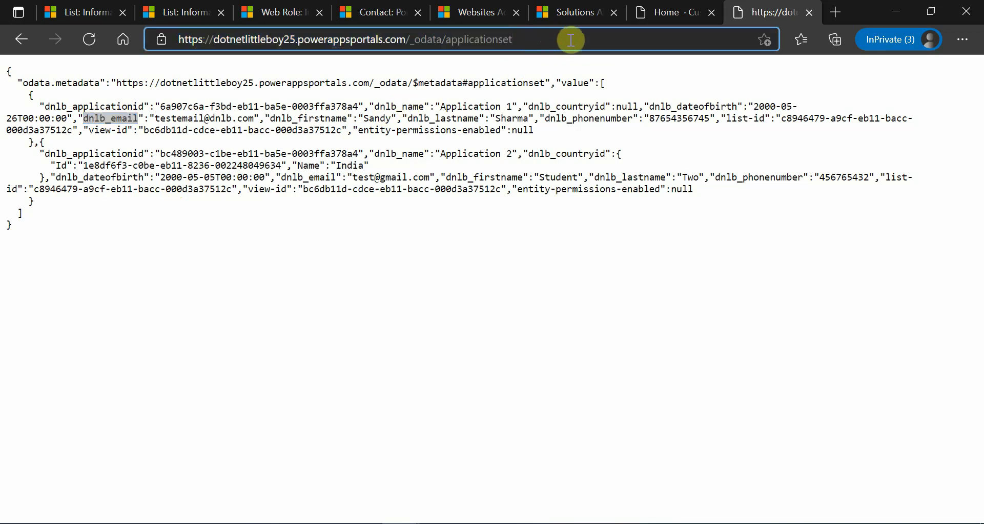
type("?$")
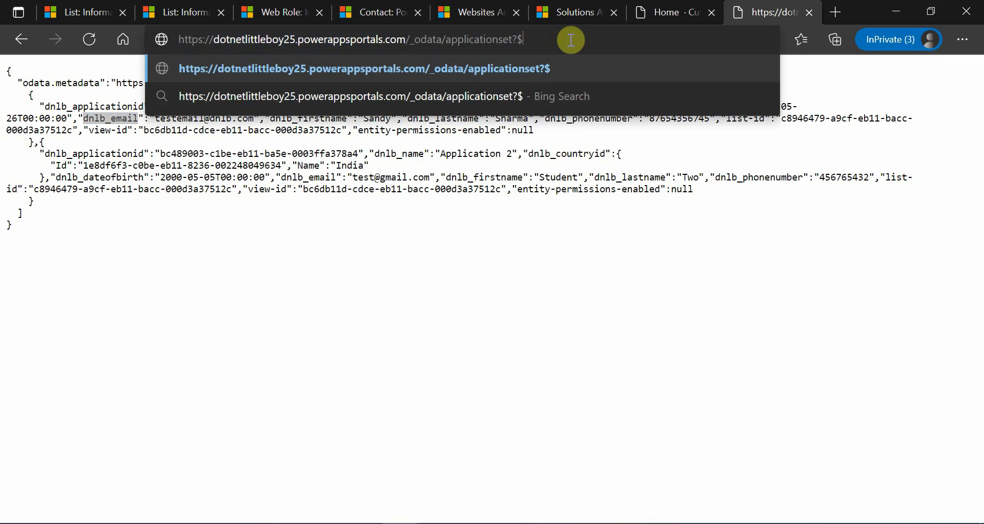
type("fitl")
key("BackSpace")
type("lte")
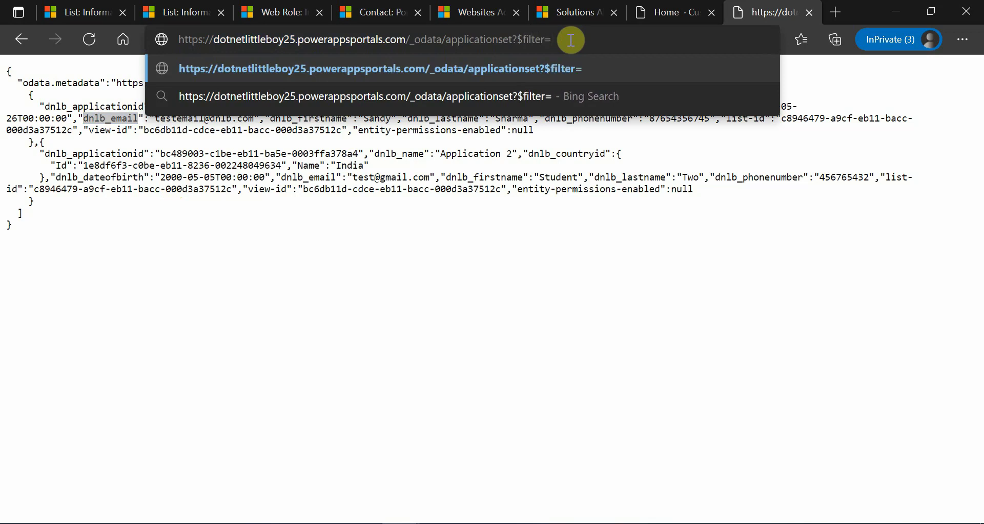
type("r=")
key("ctrl+v")
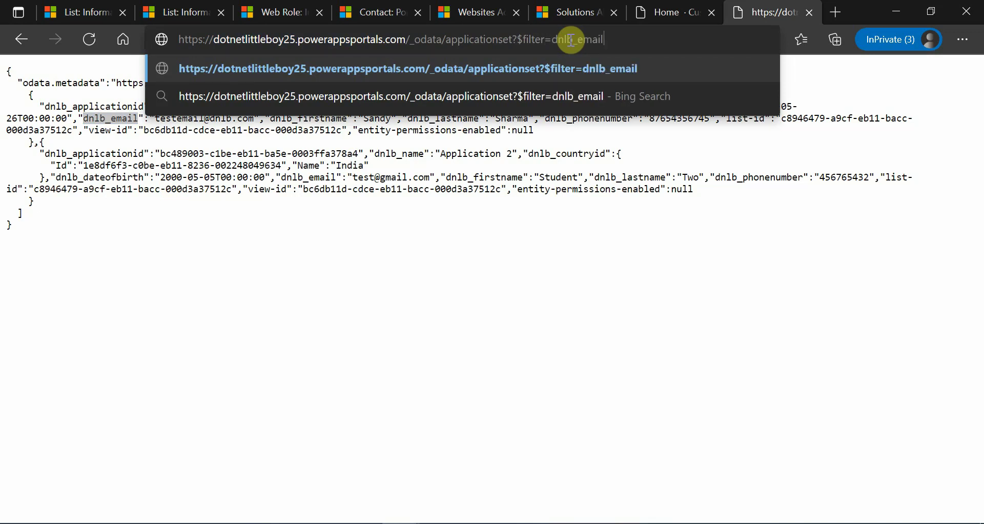
type("eq")
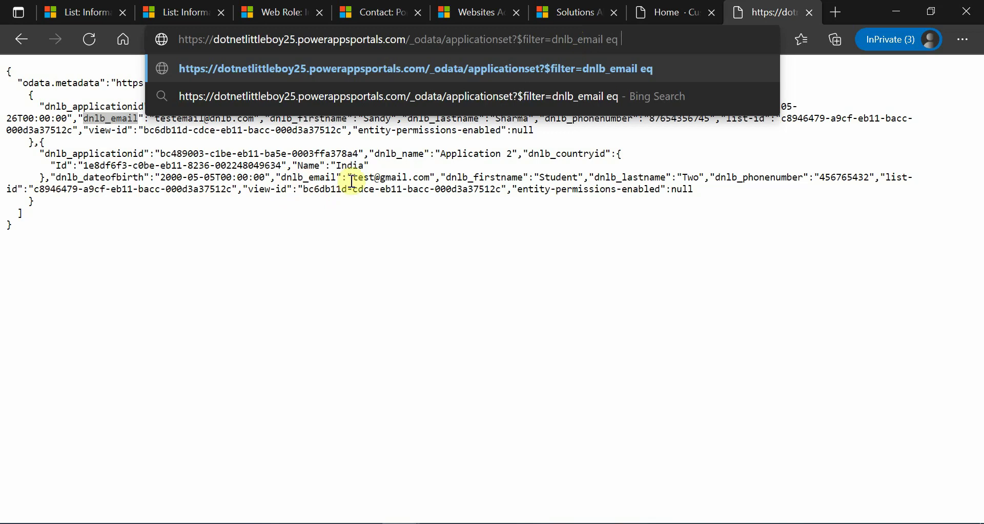
Complete the filter with Application 2's email address in single quotes and load the filtered feed.
left_click_drag(353, 178, 424, 179)
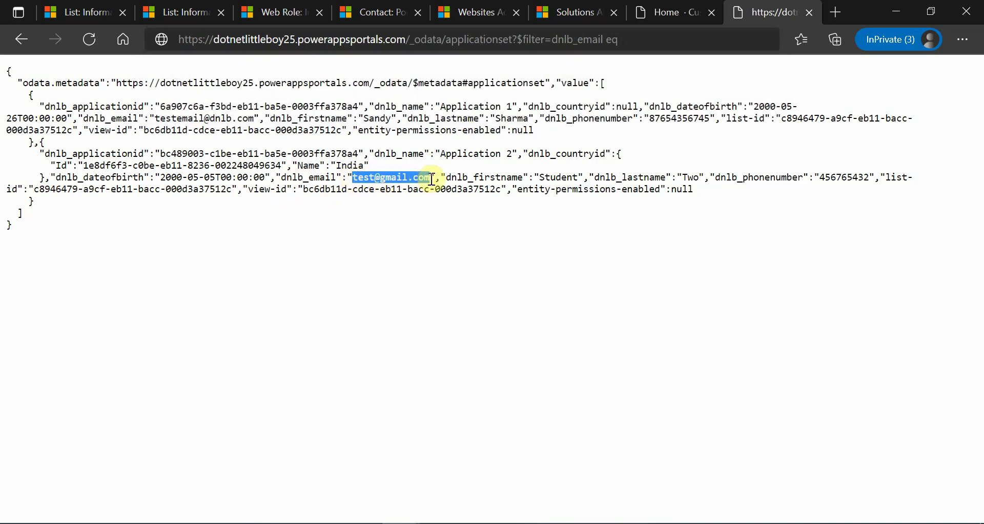
left_click(691, 39)
left_click(690, 39)
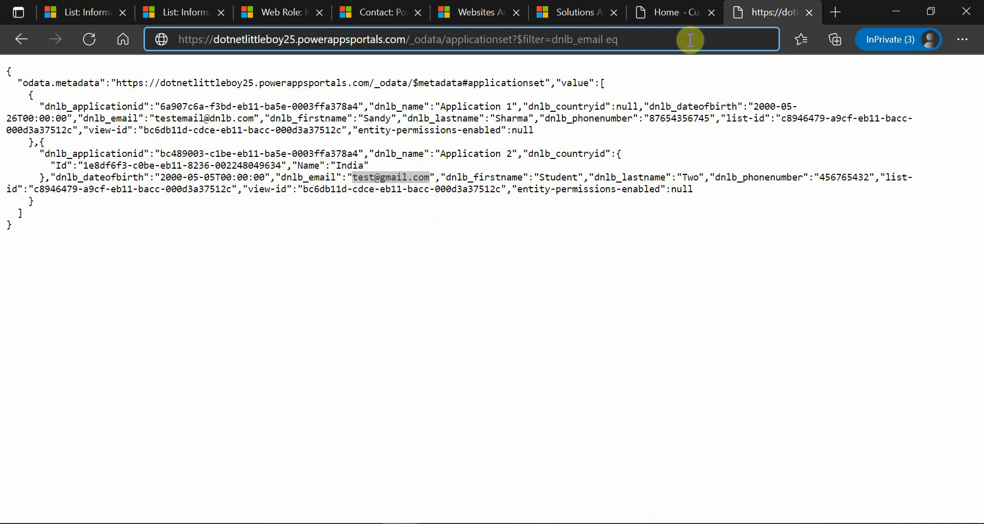
type("'")
key("ctrl+v")
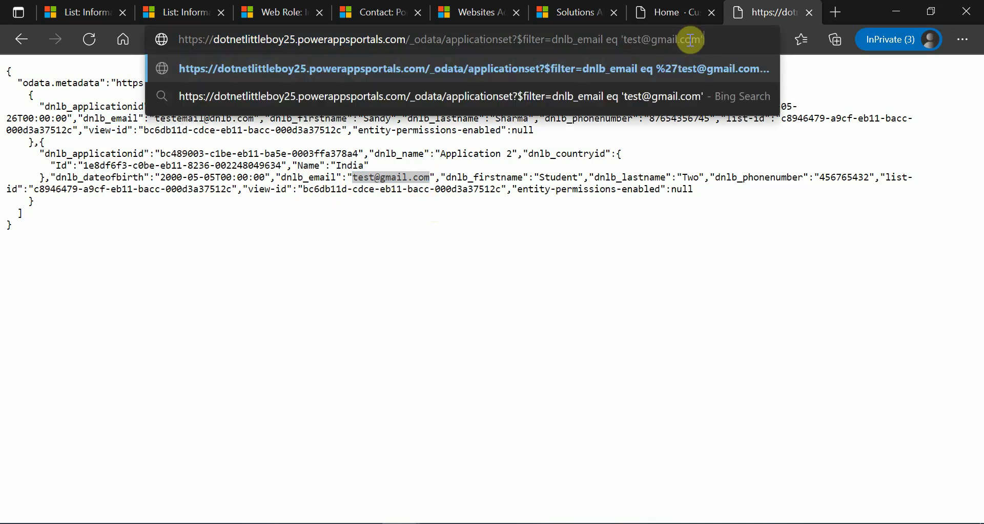
key("Return")
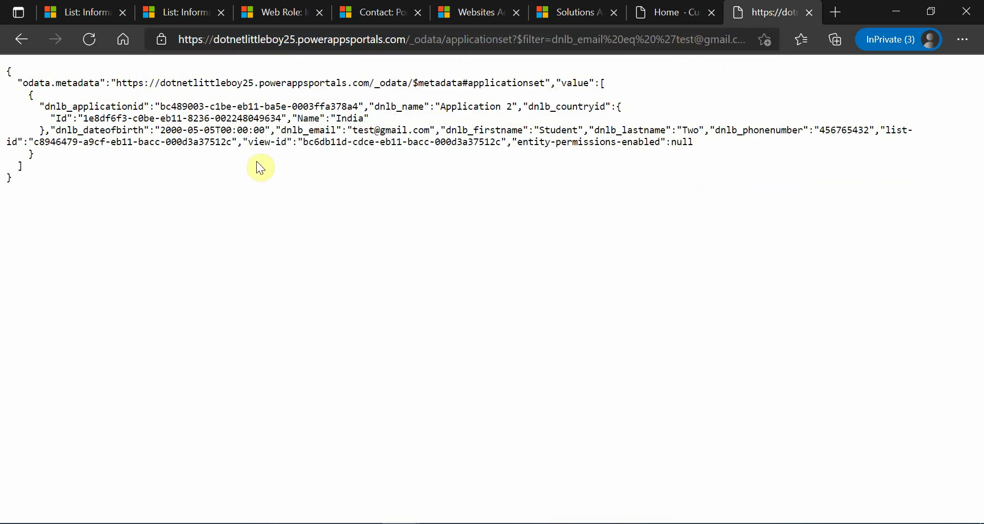
Examine the filtered feed's returned record and the OData query portion of its address.
left_click_drag(24, 168, 24, 99)
left_click(66, 185)
left_click(456, 36)
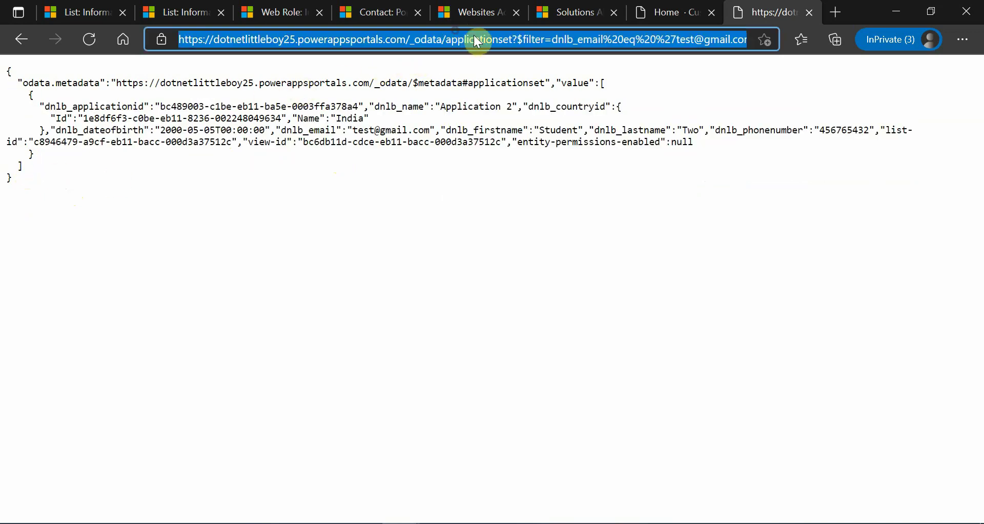
left_click(476, 38)
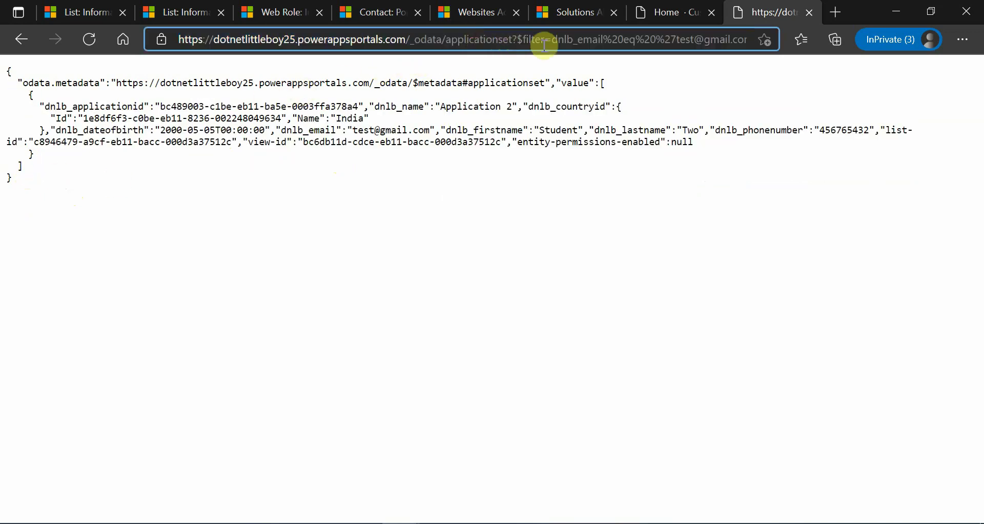
left_click_drag(410, 39, 617, 38)
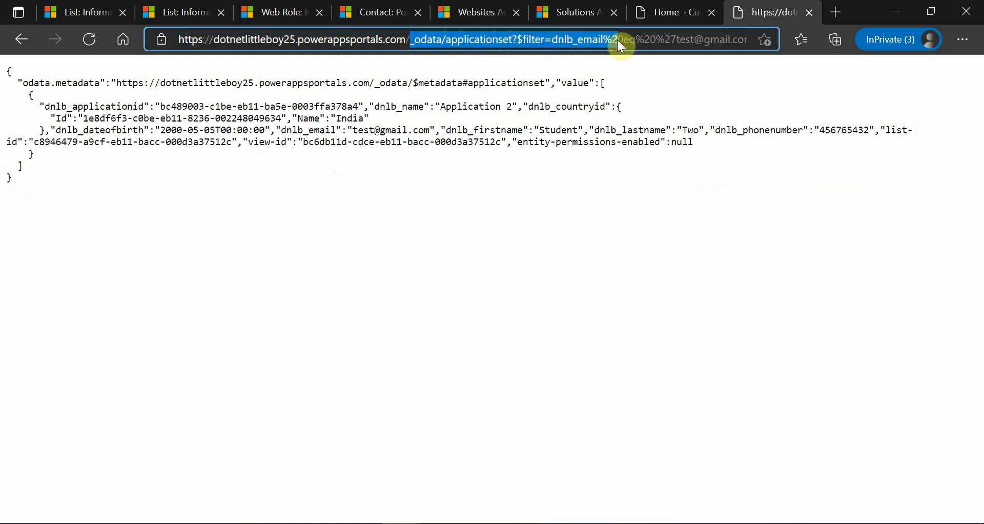
left_click(618, 39)
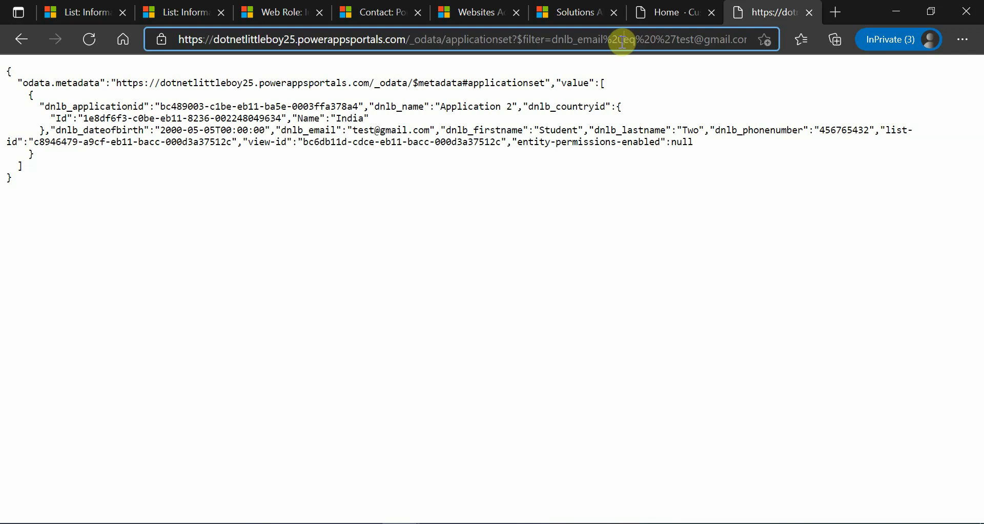
Review the Student Entity List record and the General settings of Application Entity List Odata, including Page Size and Enable Table Permissions.
left_click(88, 7)
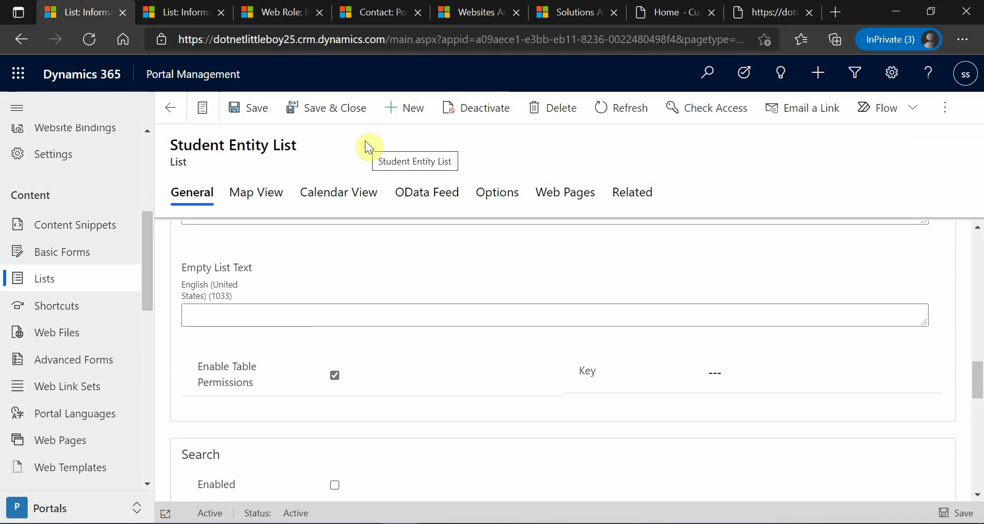
left_click(759, 7)
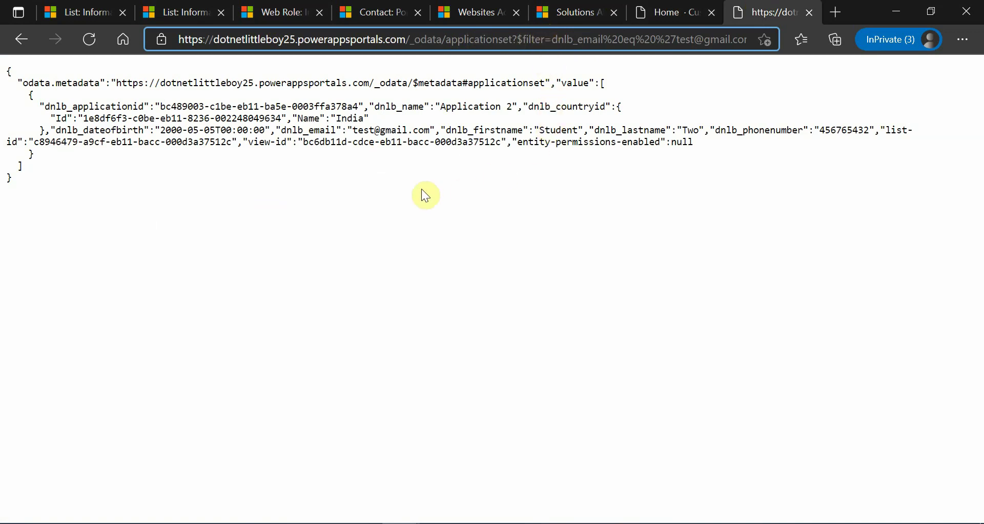
left_click(196, 7)
scroll(345, 258, "up", 4)
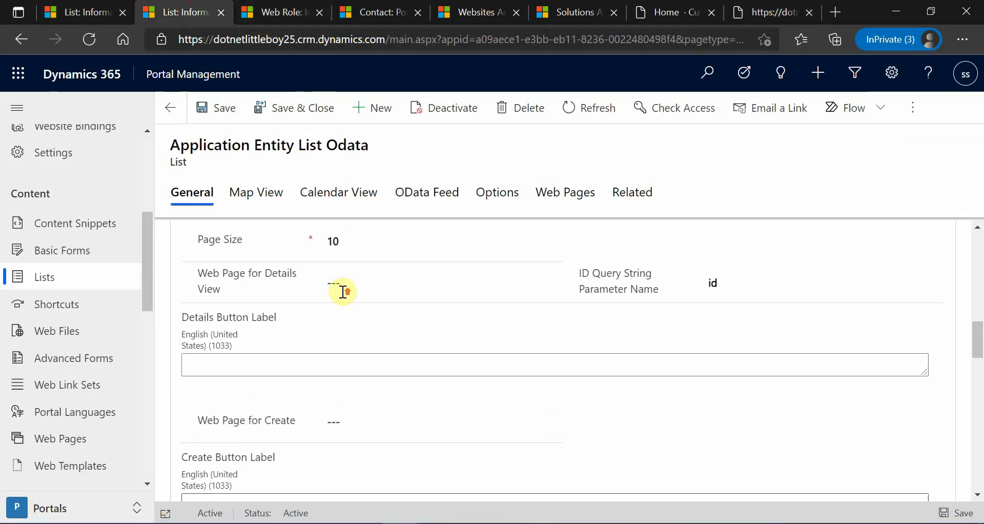
scroll(343, 291, "up", 3)
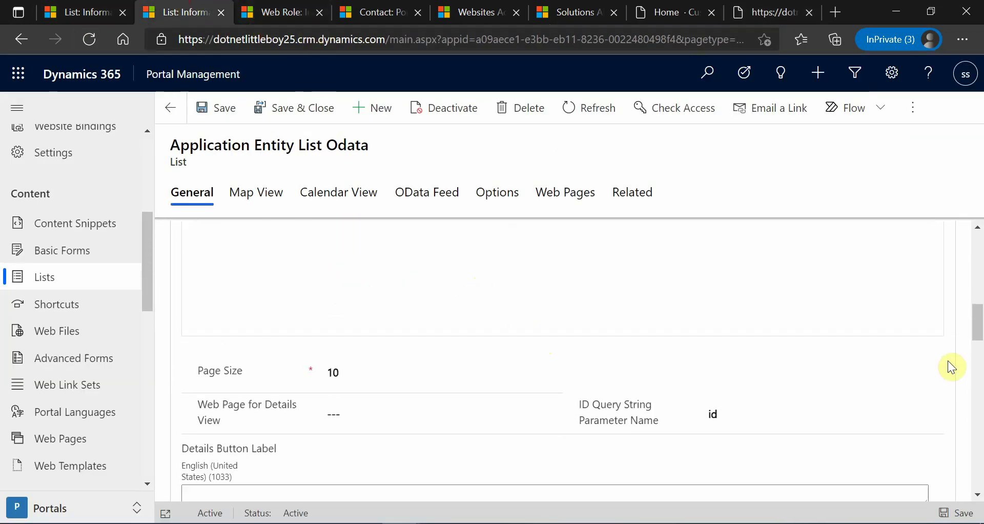
scroll(948, 362, "down", 4)
scroll(732, 390, "down", 3)
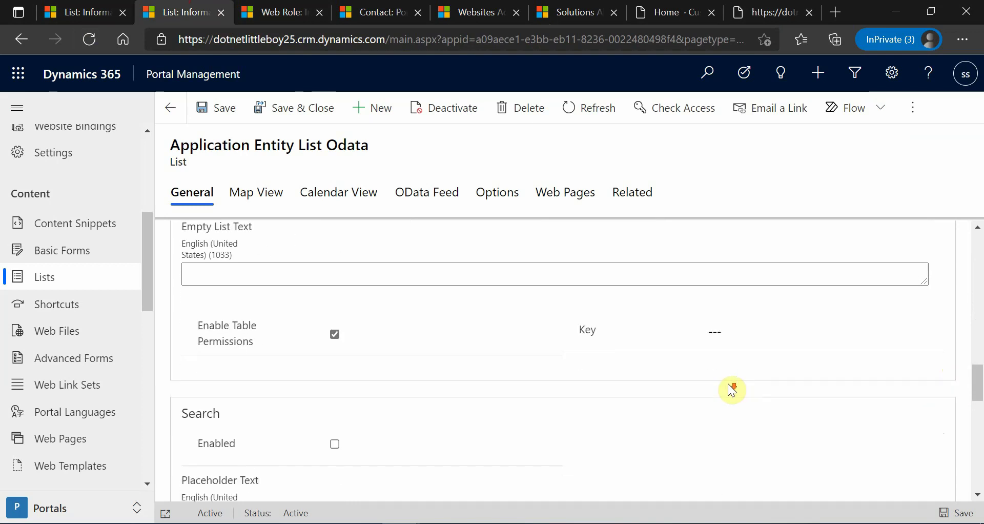